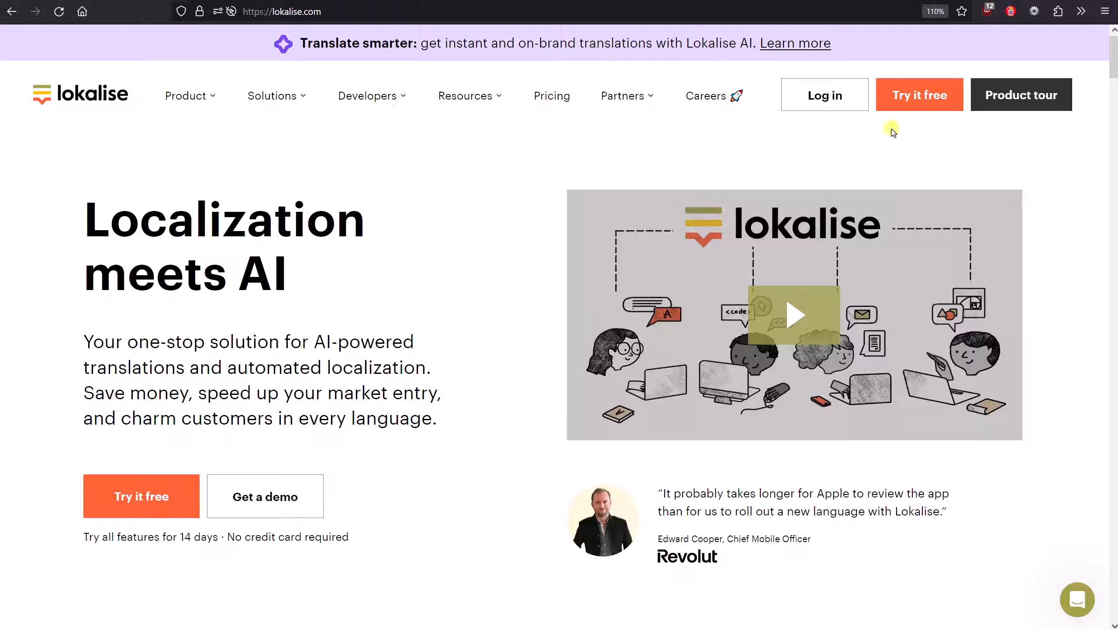
Start signing up for the free 14-day trial with a work e-mail, accepting all cookies
left_click(919, 95)
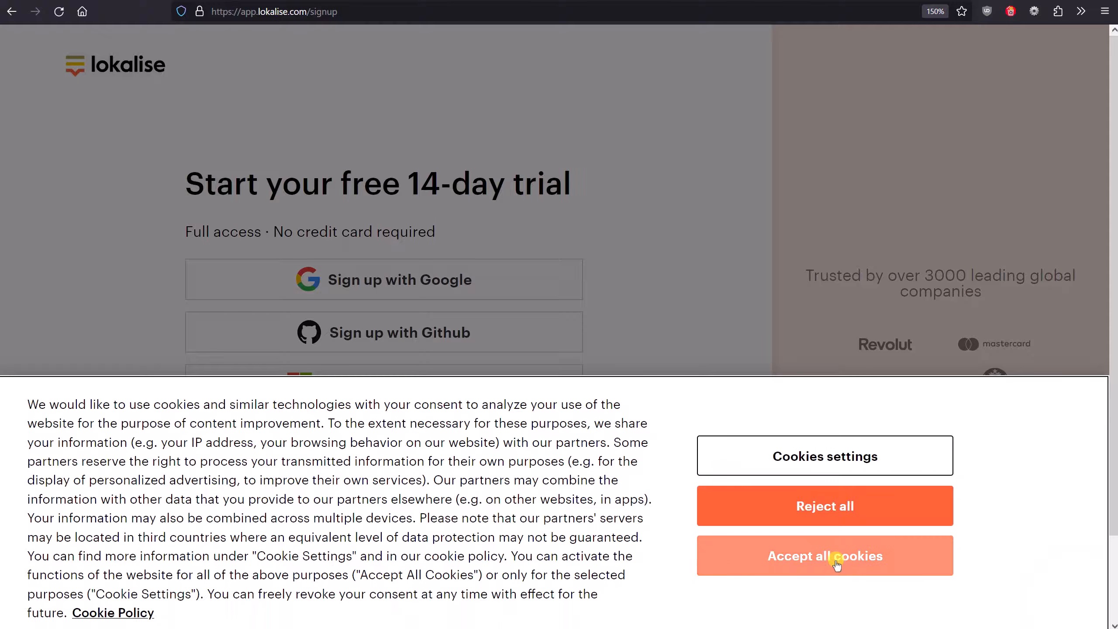
left_click(836, 565)
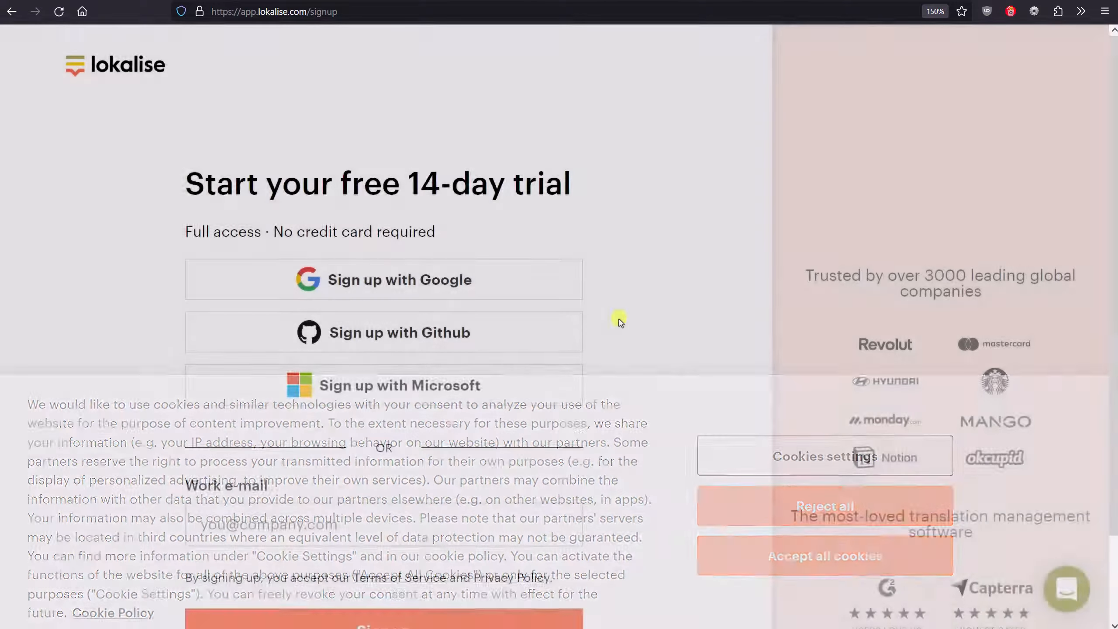
scroll(611, 324, "down", 2)
left_click(452, 432)
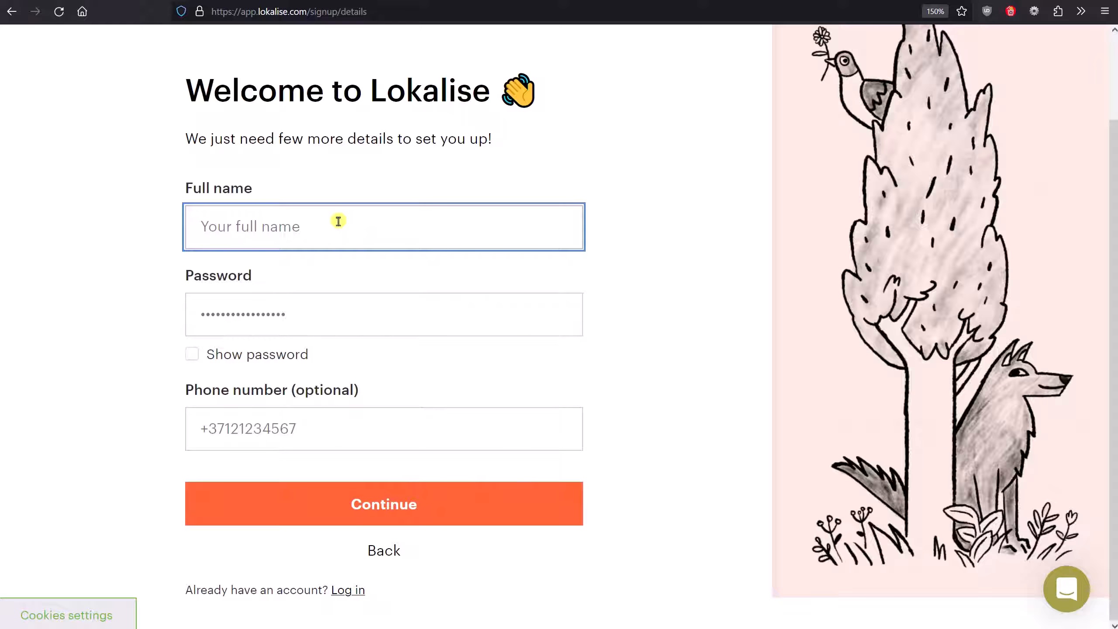
Enter the full name and account password, leave the optional phone number empty, and continue
type("Ilya")
key("Tab")
type("*")
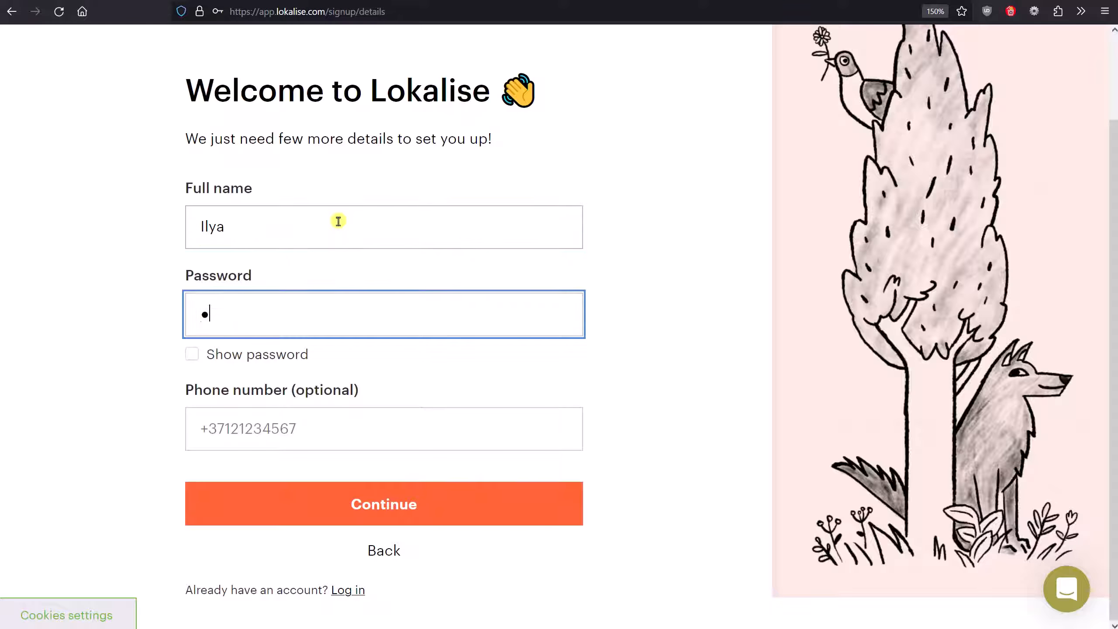
key("Return")
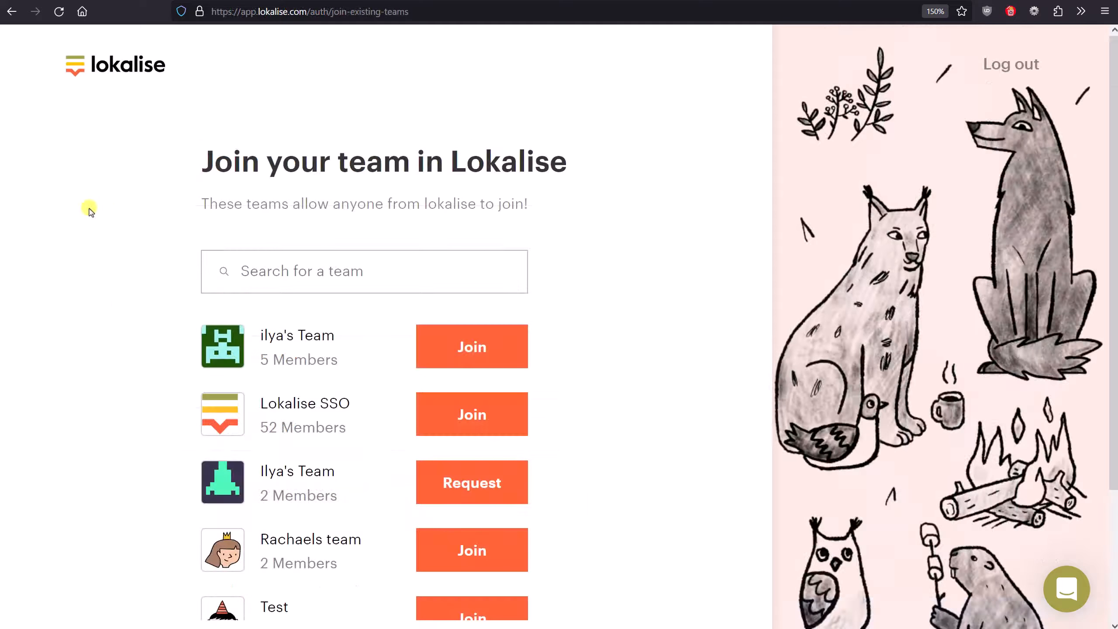
Look over the existing teams open to join, and create your own team instead
scroll(88, 203, "down", 2)
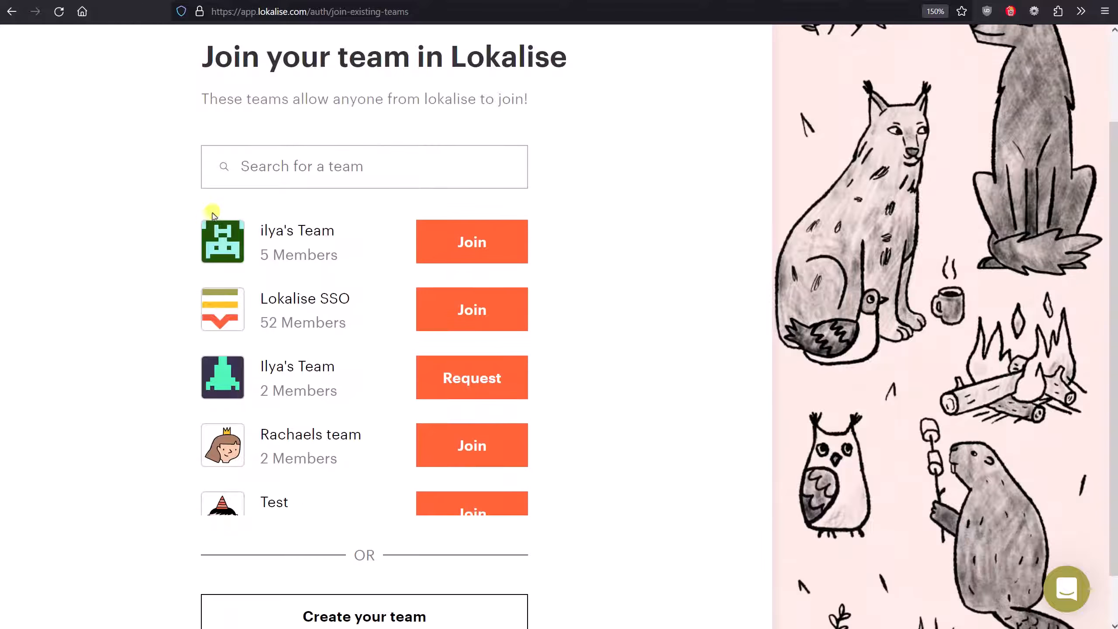
scroll(120, 233, "up", 2)
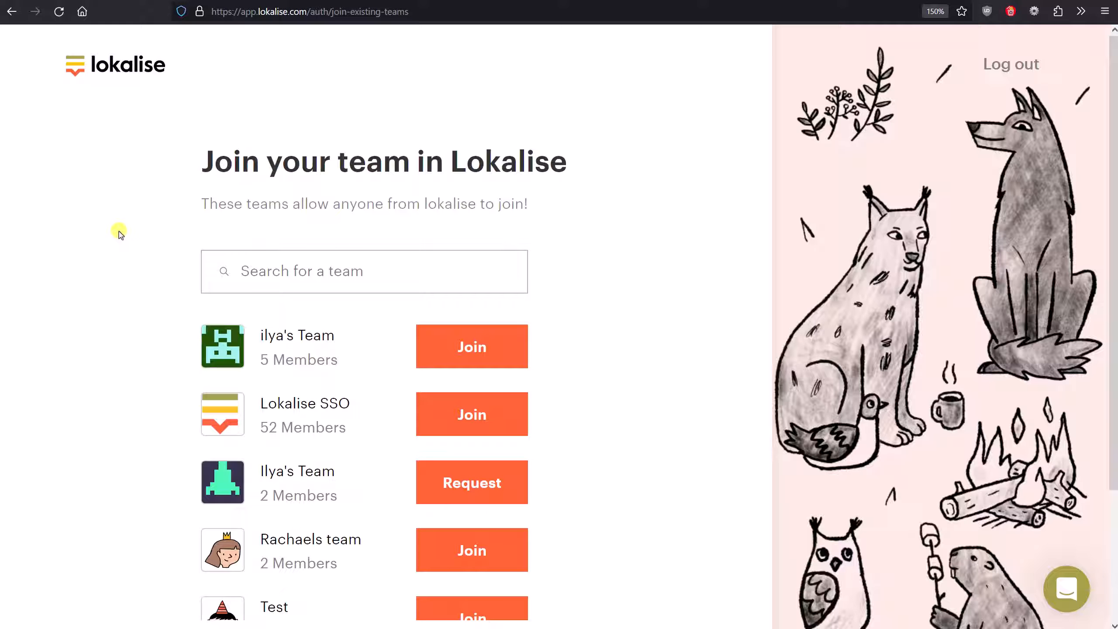
scroll(704, 407, "down", 3)
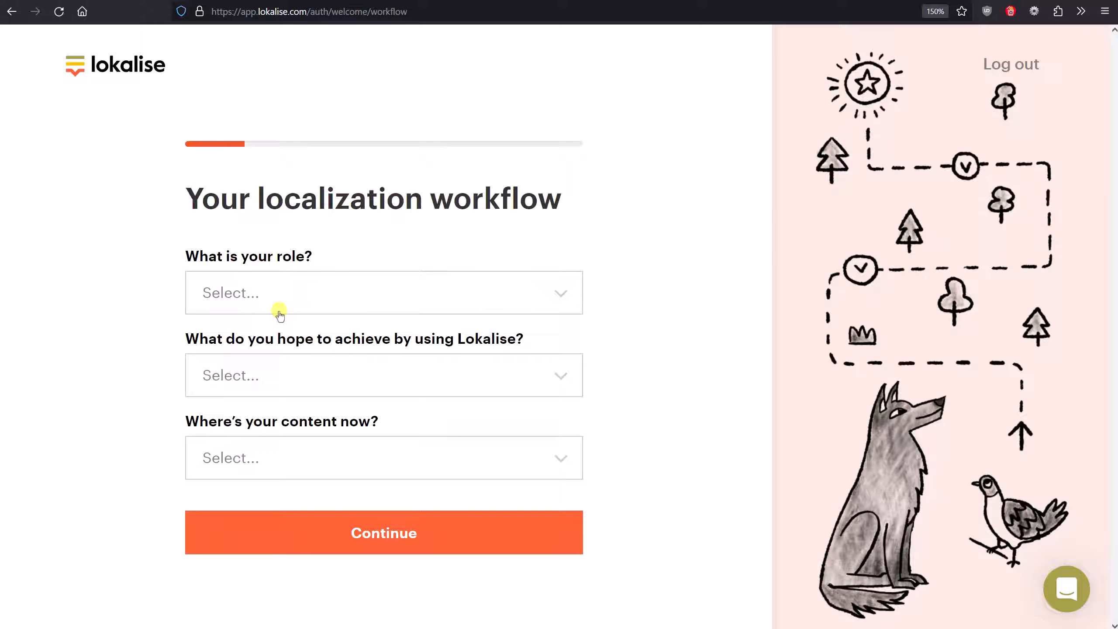
Answer the workflow questions with Software engineer, Start localization from scratch and Code repository, and continue
left_click(292, 302)
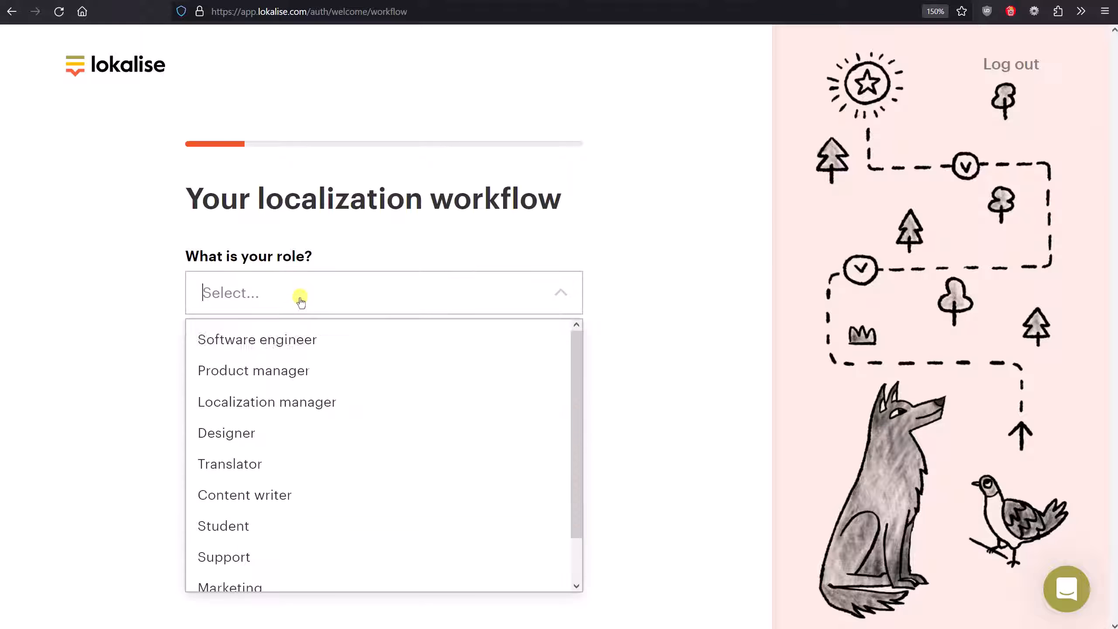
left_click(277, 355)
left_click(290, 380)
left_click(260, 424)
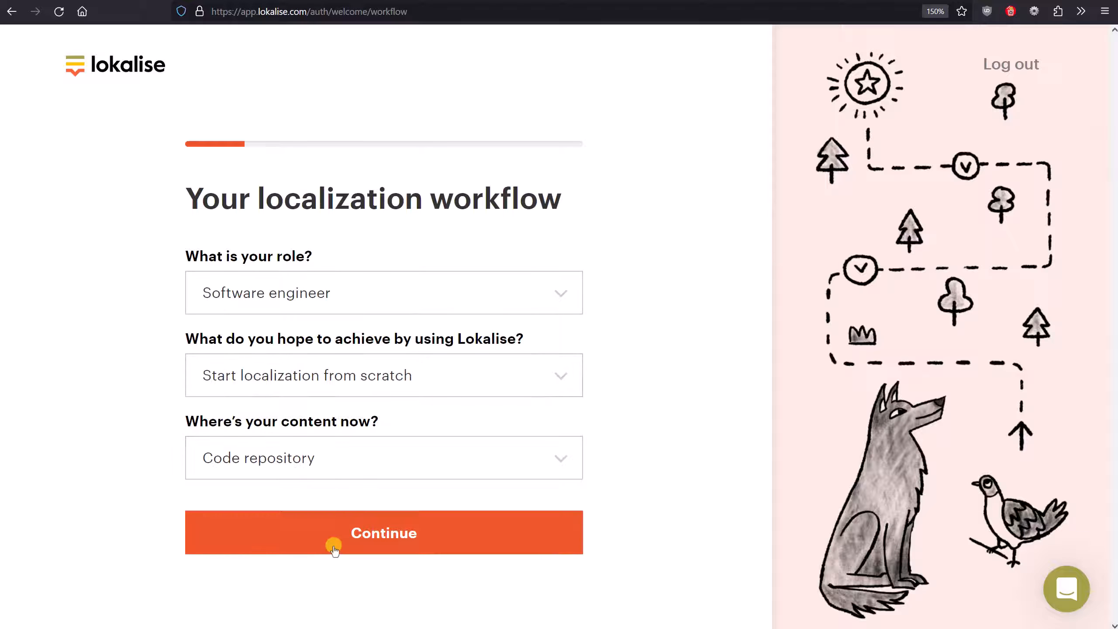
left_click(332, 539)
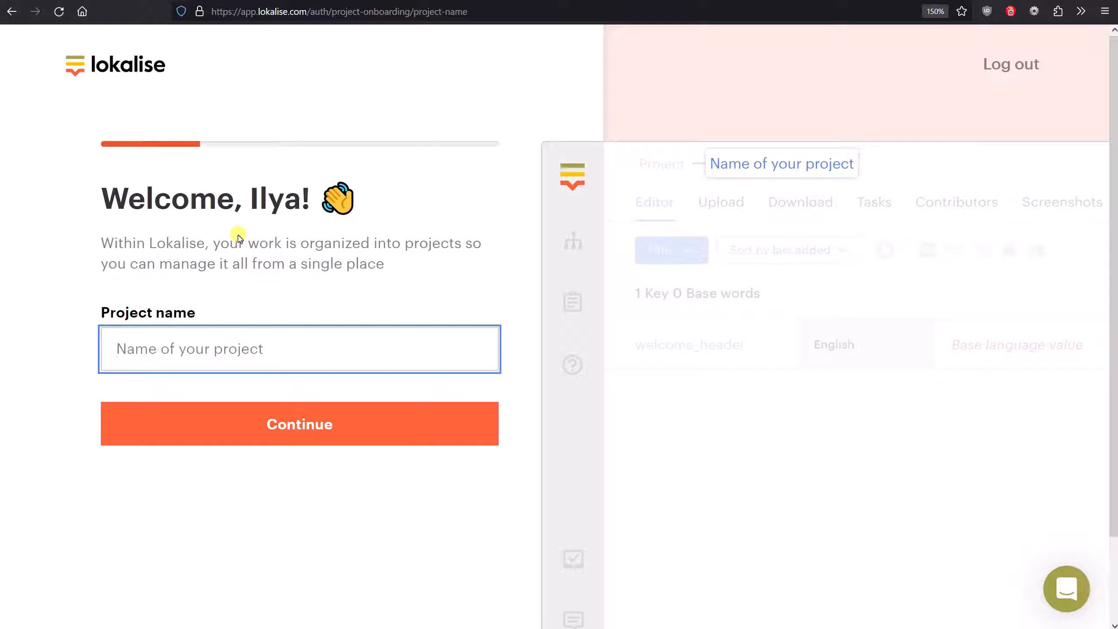
Name the project "JSON project", review data.json in the code editor, and continue the project setup
type("JSON project")
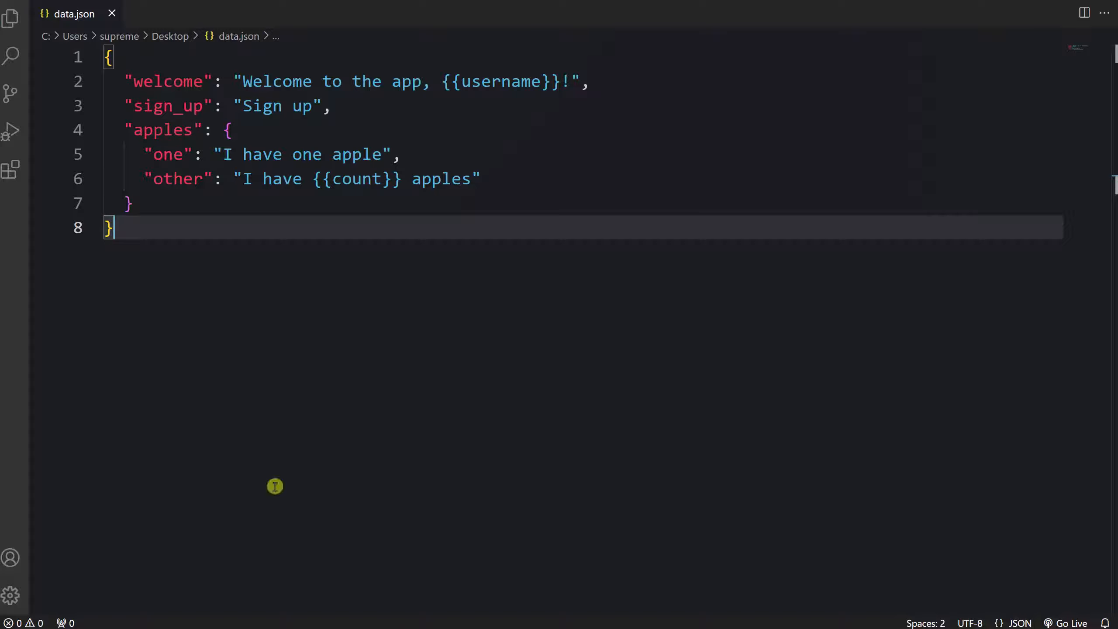
left_click_drag(210, 262, 111, 55)
left_click(180, 239)
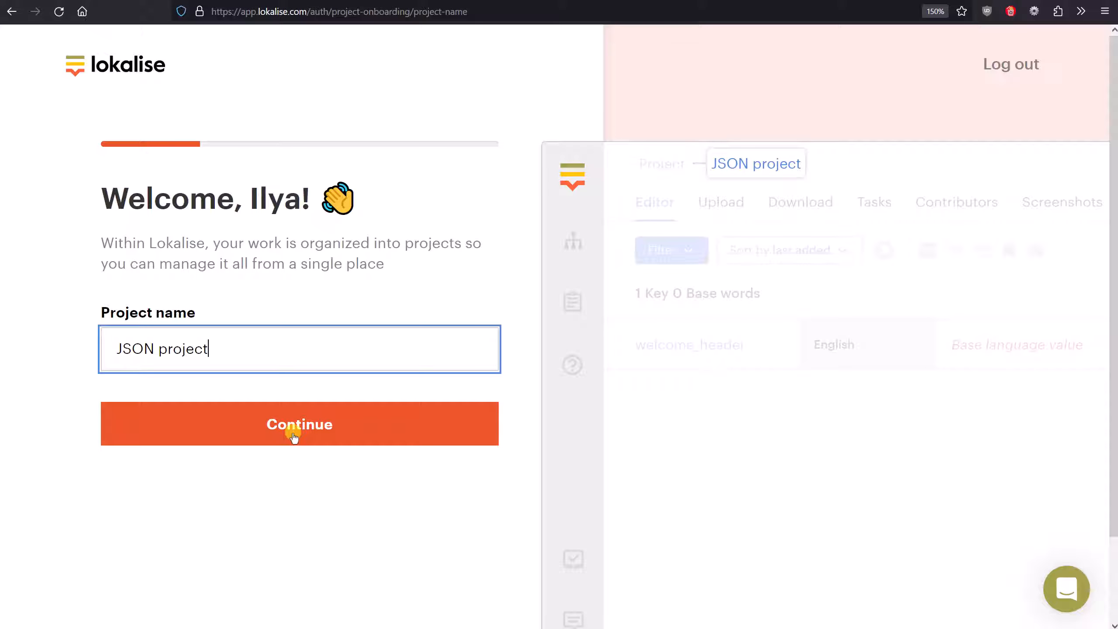
left_click(294, 436)
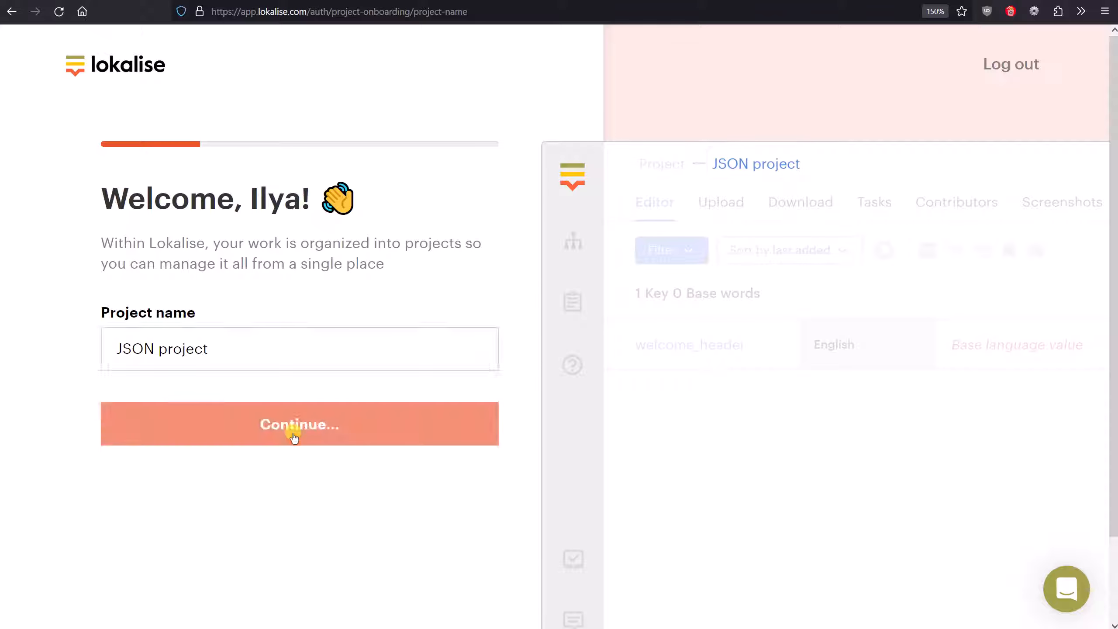
Look through the available base languages and keep English as the project's source language
left_click(250, 368)
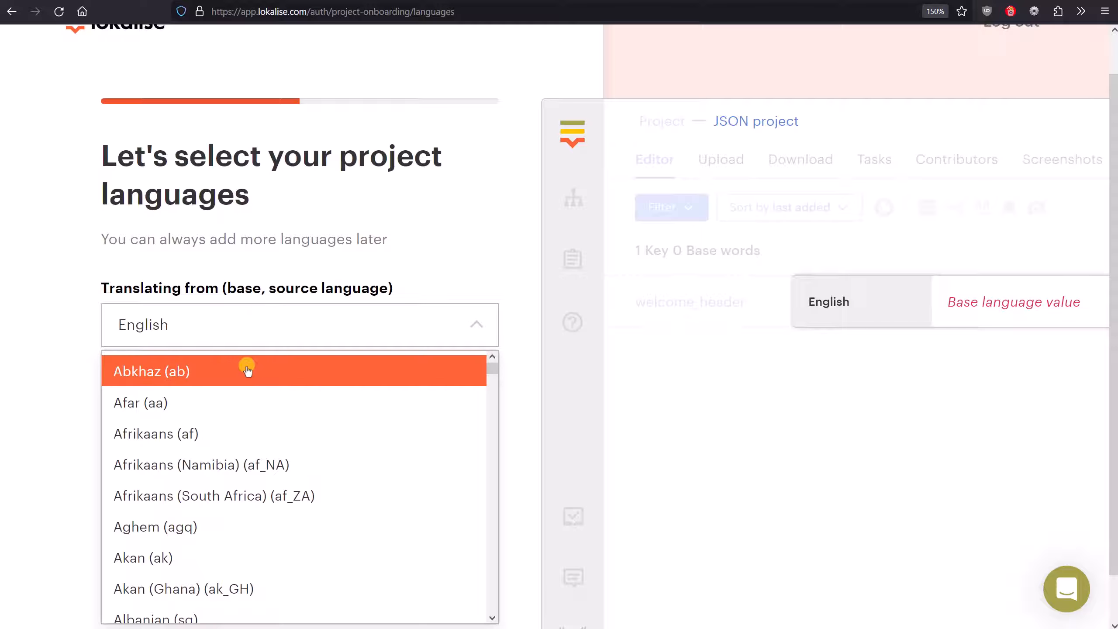
left_click(232, 314)
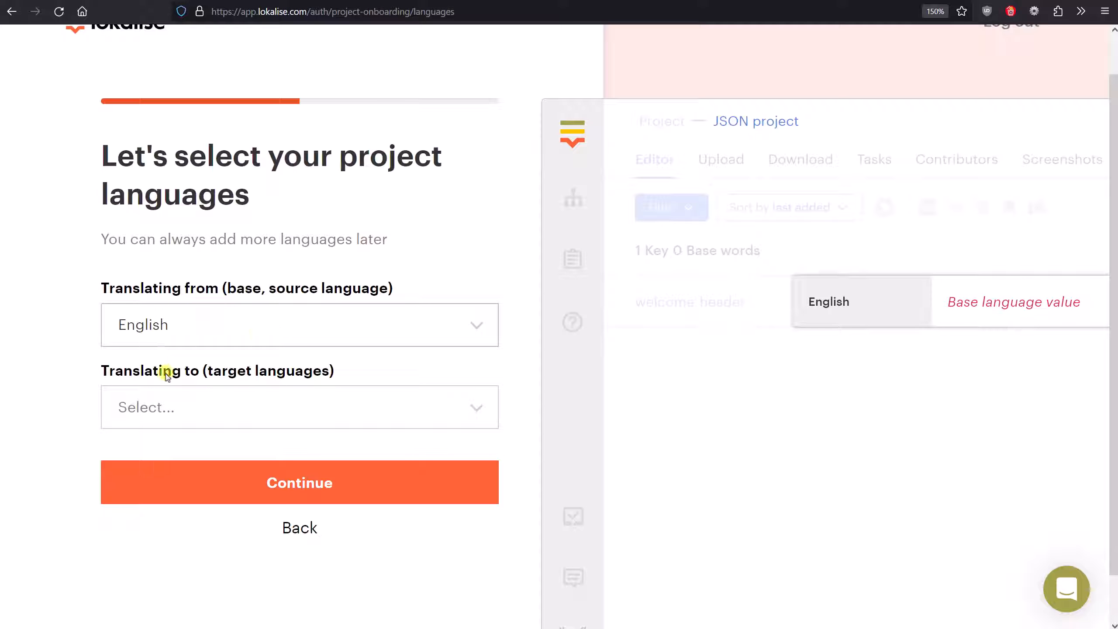
left_click(204, 331)
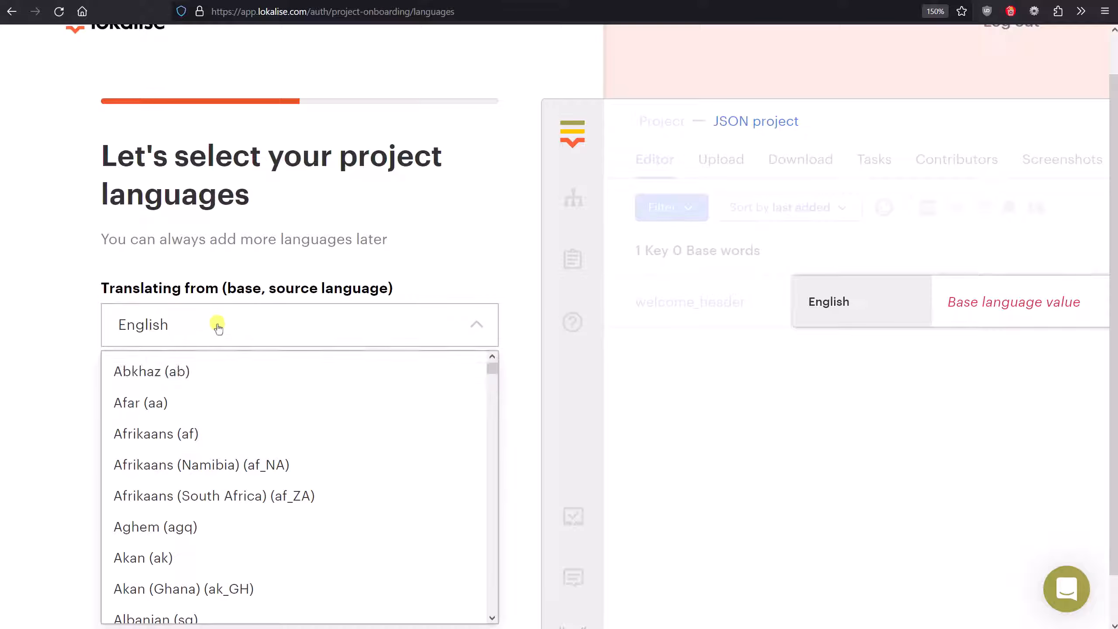
left_click_drag(495, 376, 480, 342)
left_click(511, 373)
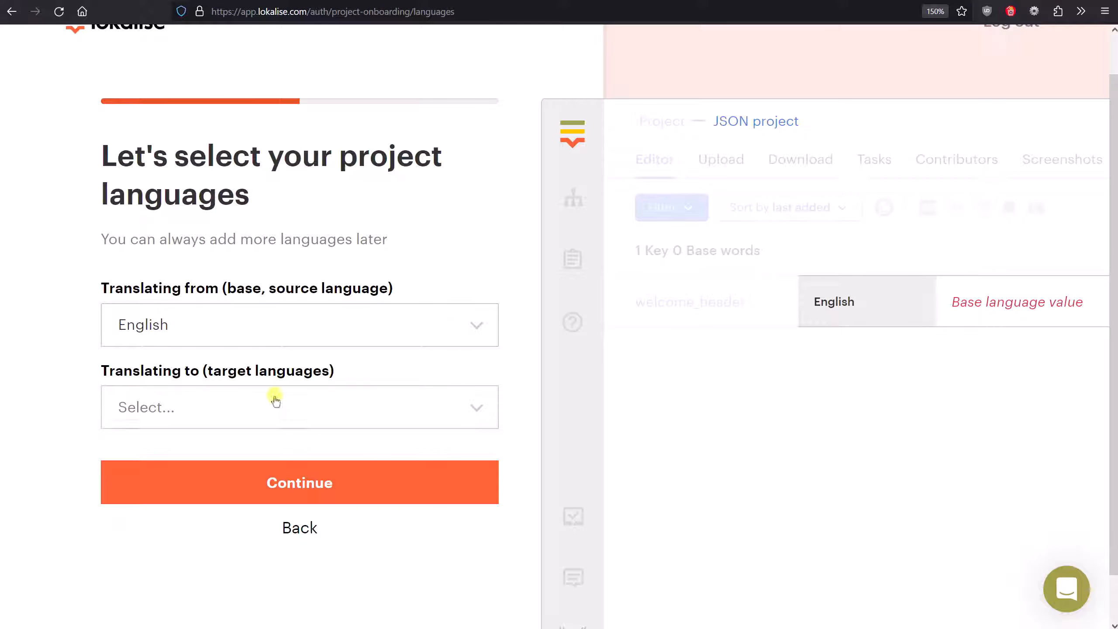
Add French (fr) as the project's target language and continue
left_click(183, 403)
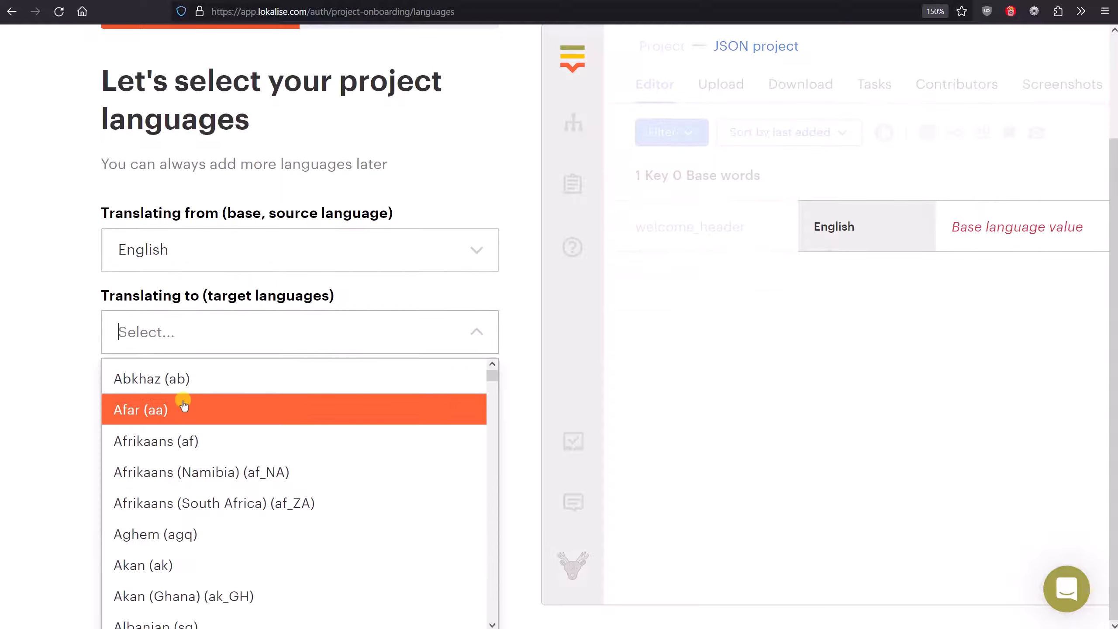
type("fre")
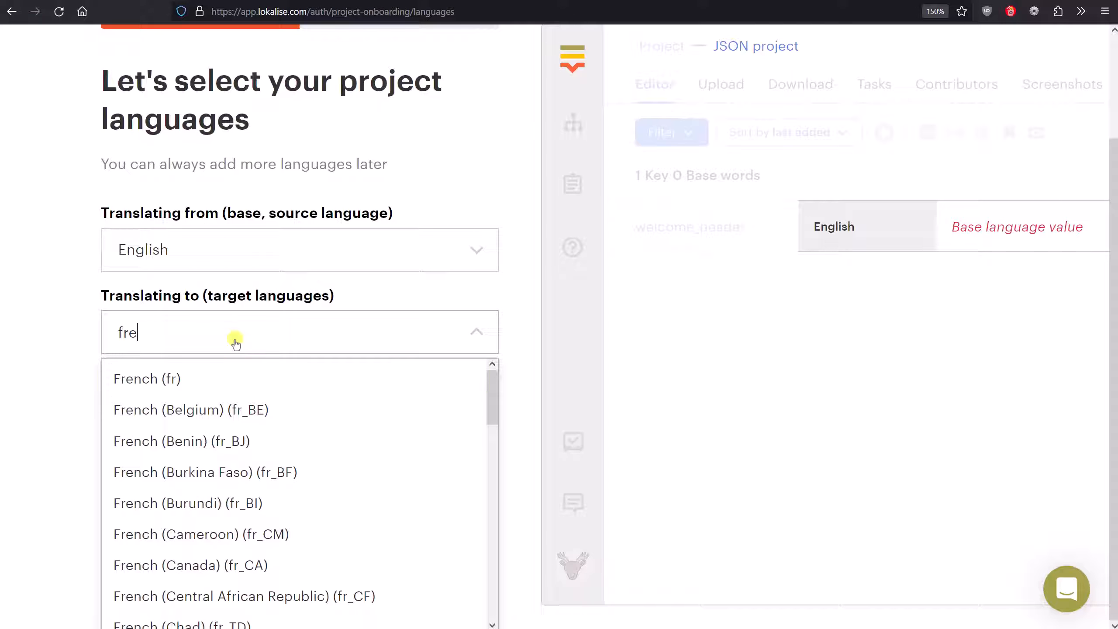
left_click(216, 378)
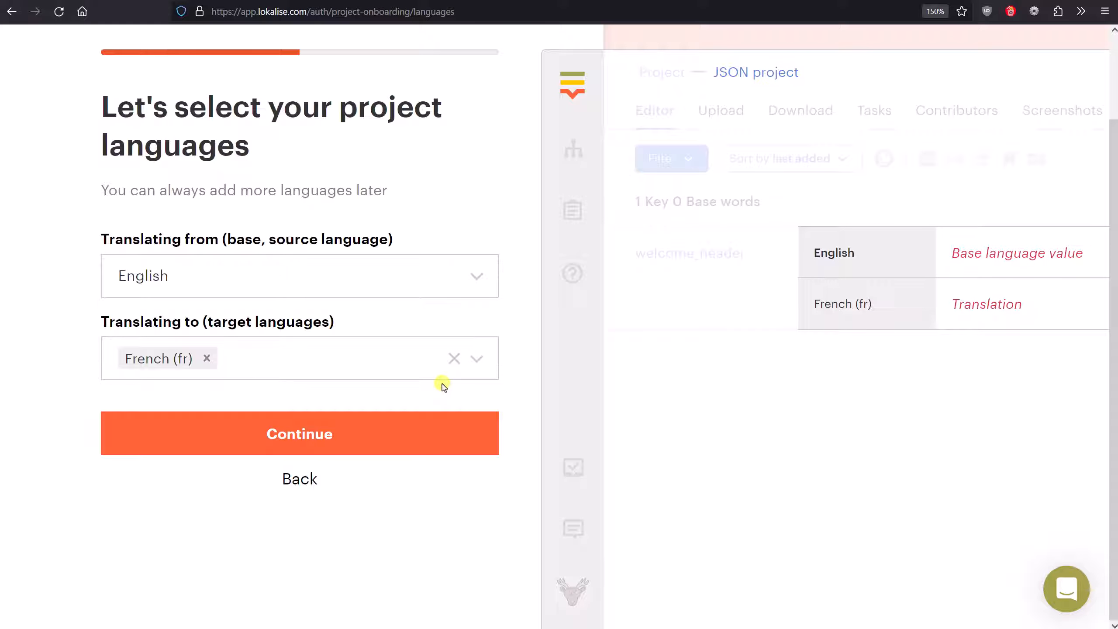
left_click(386, 366)
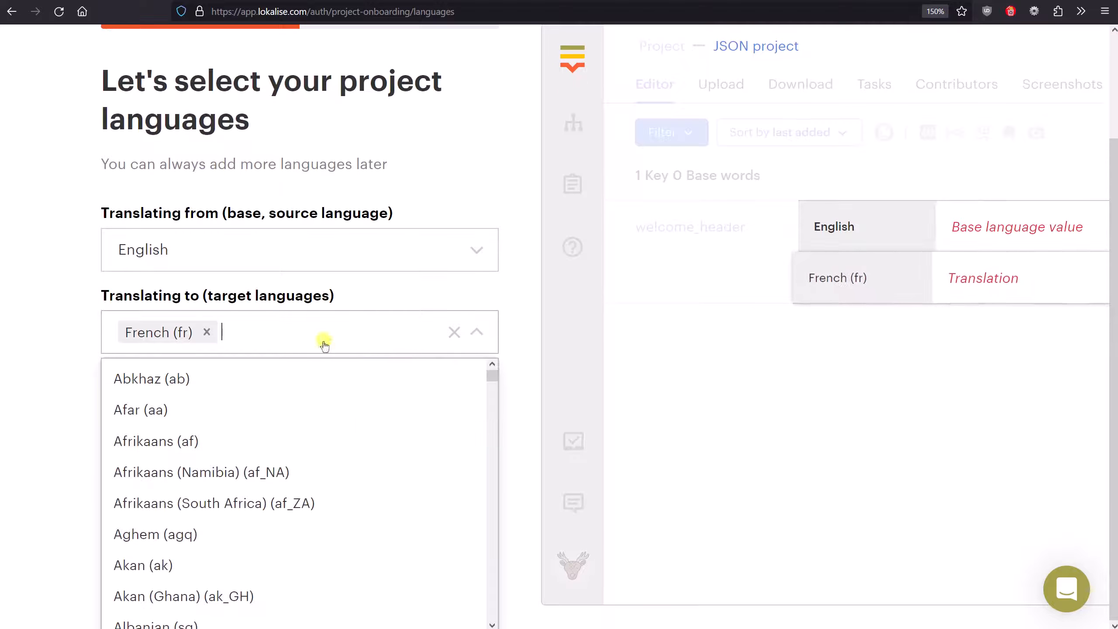
left_click(2, 357)
left_click(250, 432)
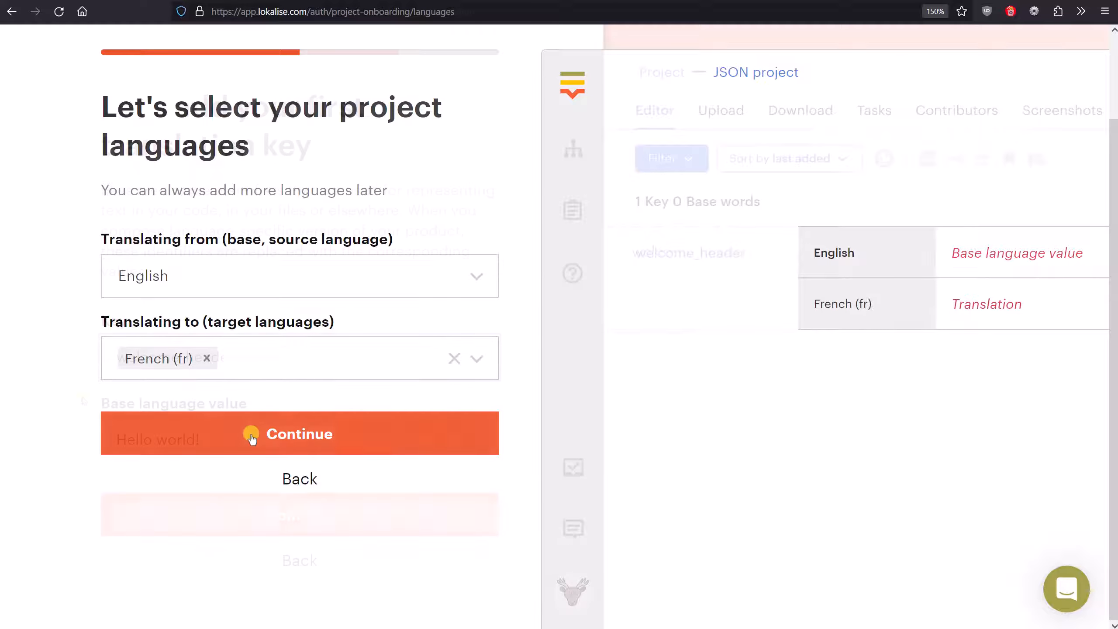
Accept the suggested welcome_header key with the value "Hello world!", choose the Web platform and finish the project setup
left_click(239, 496)
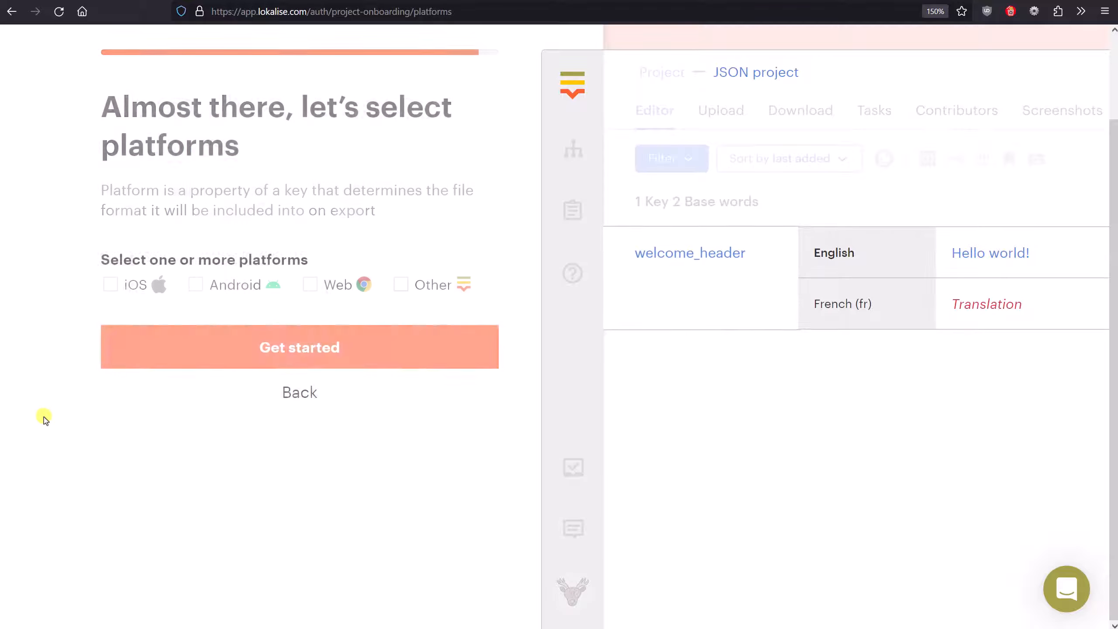
left_click(310, 284)
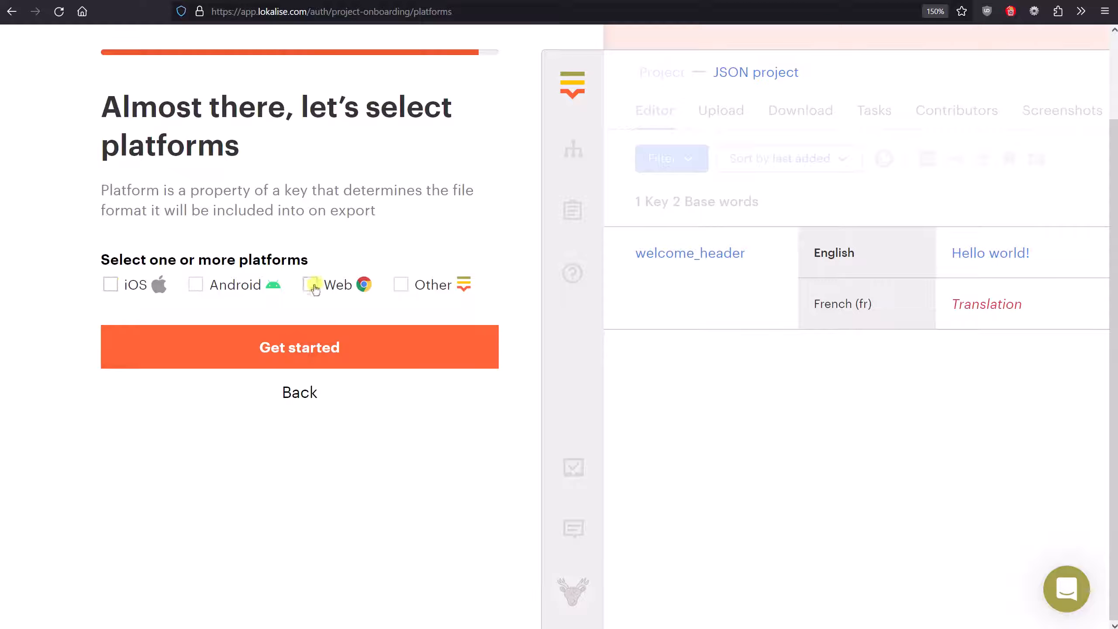
left_click(257, 345)
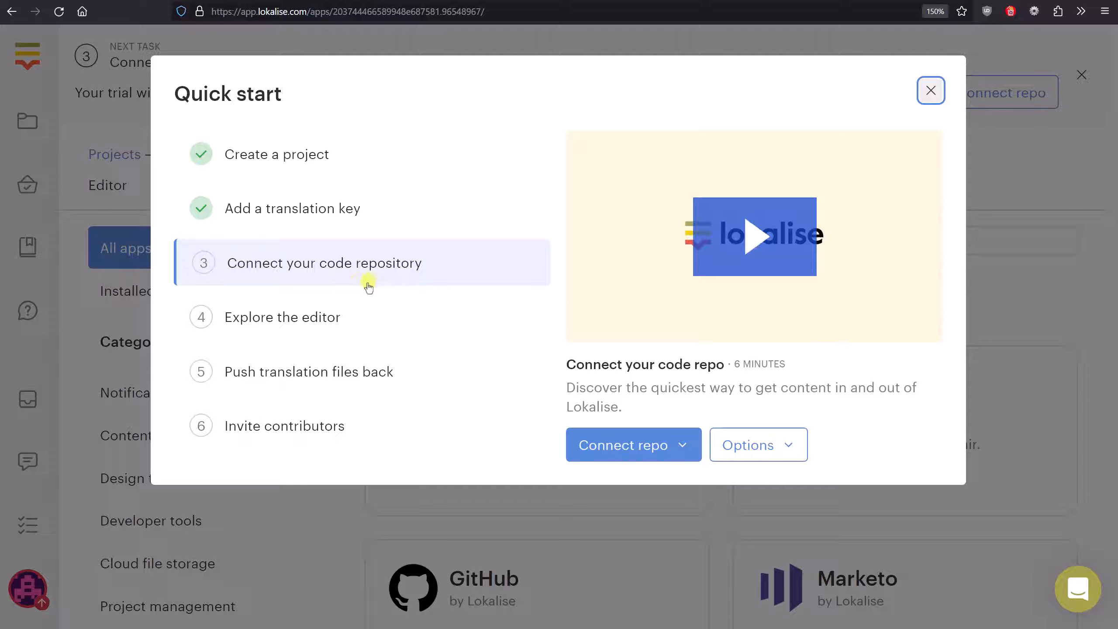
Dismiss the Quick start guide and next-task banner, and delete the welcome_header key in the project's editor
left_click(931, 91)
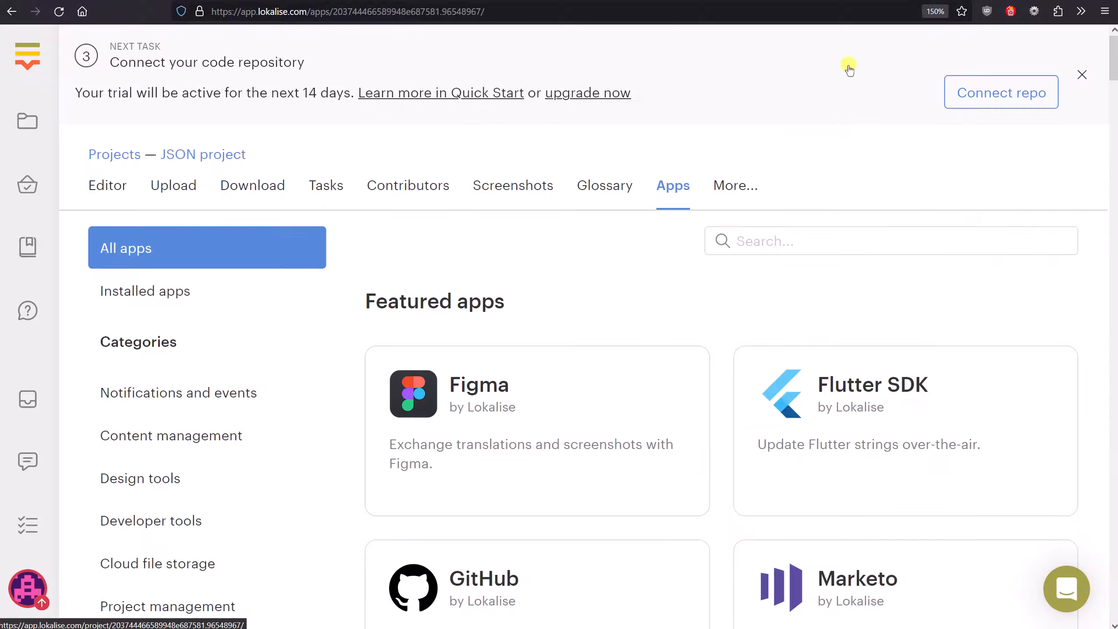
left_click(1081, 75)
left_click(112, 104)
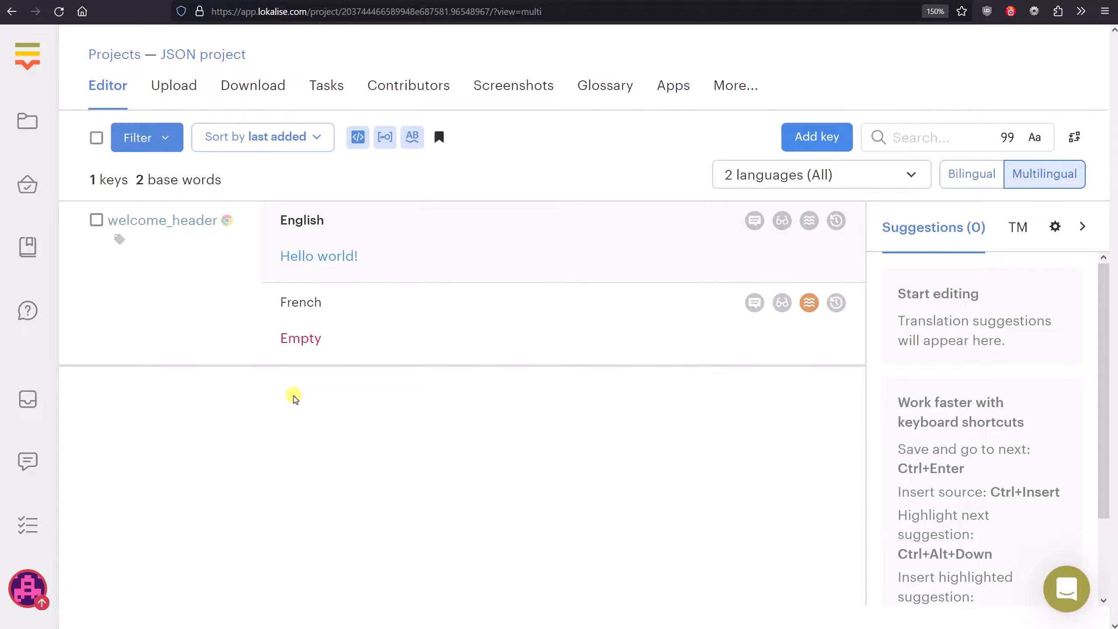
left_click(143, 285)
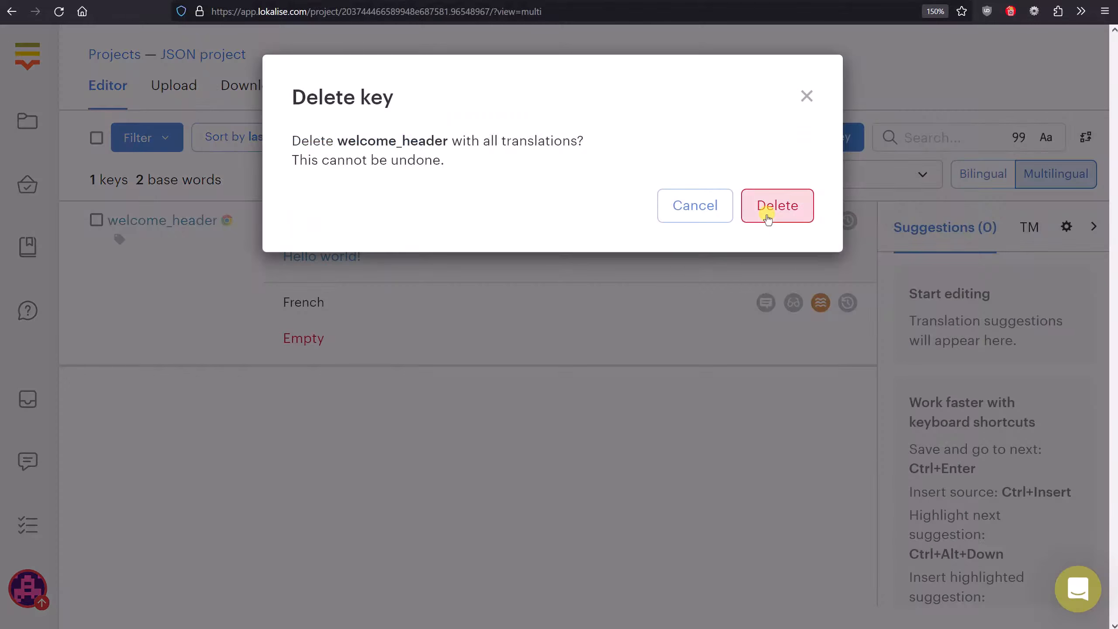
left_click(767, 217)
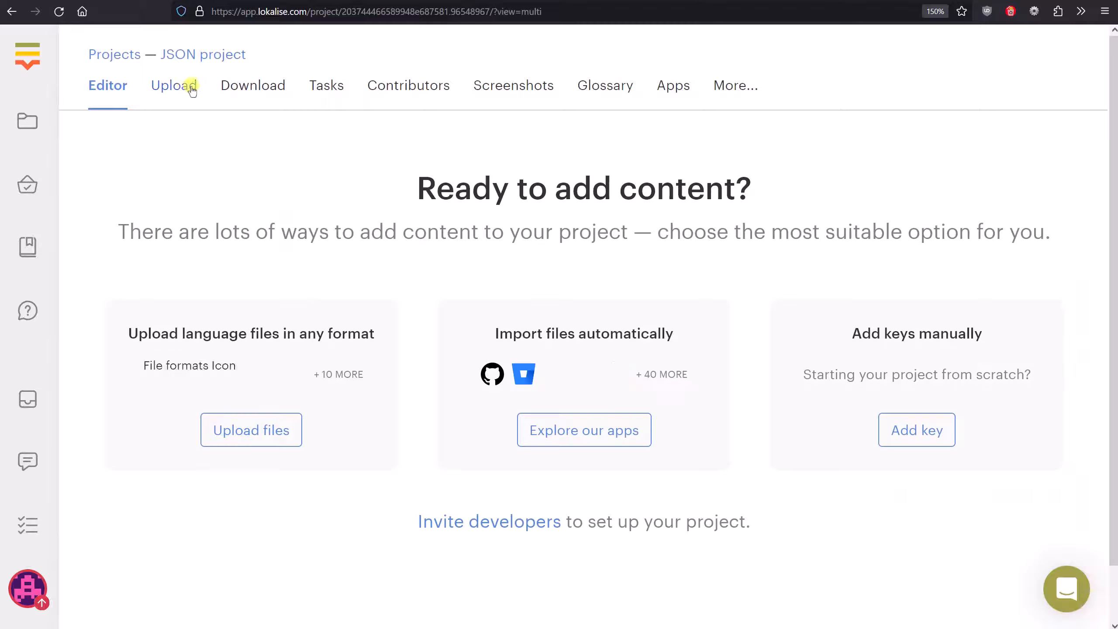
Check the copy-paste data option for uploads, and instead select data.json as the localization file for import
left_click(182, 87)
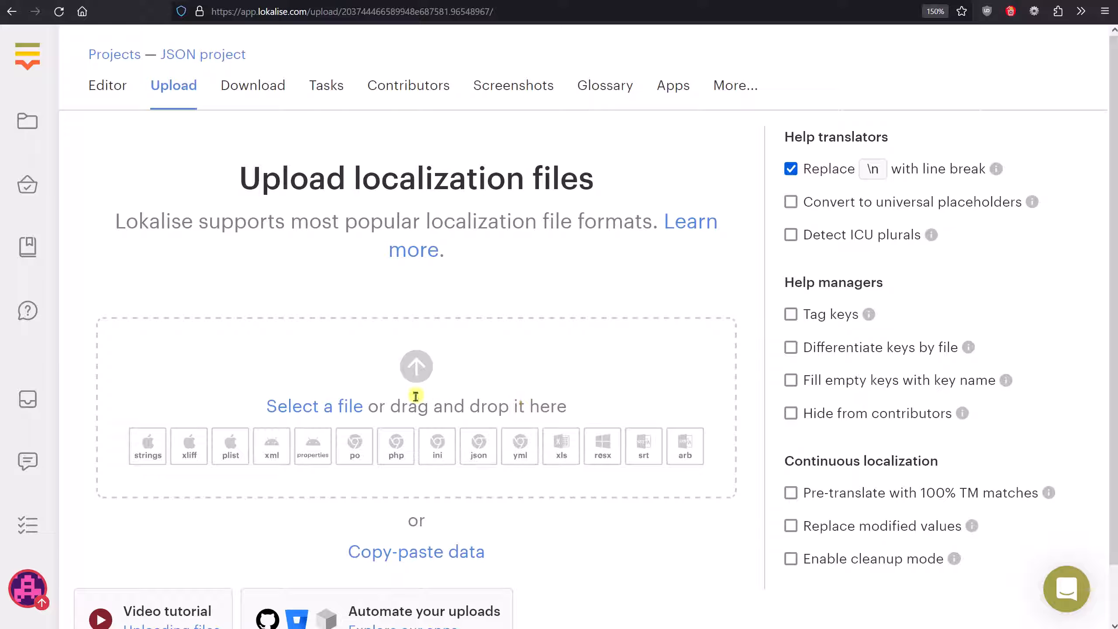
left_click(425, 555)
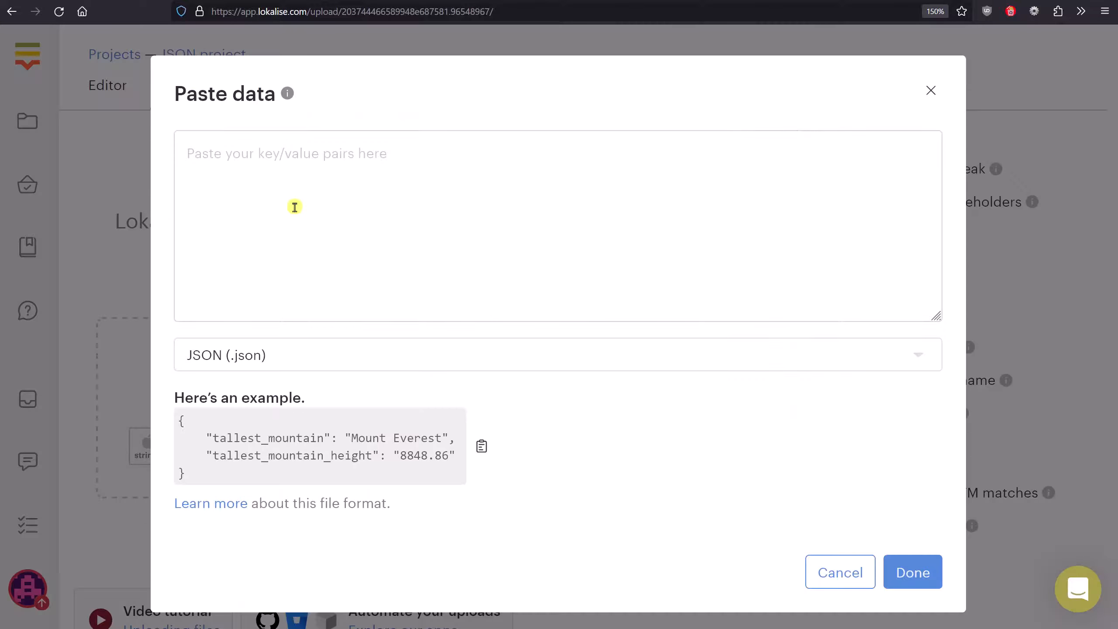
left_click(930, 90)
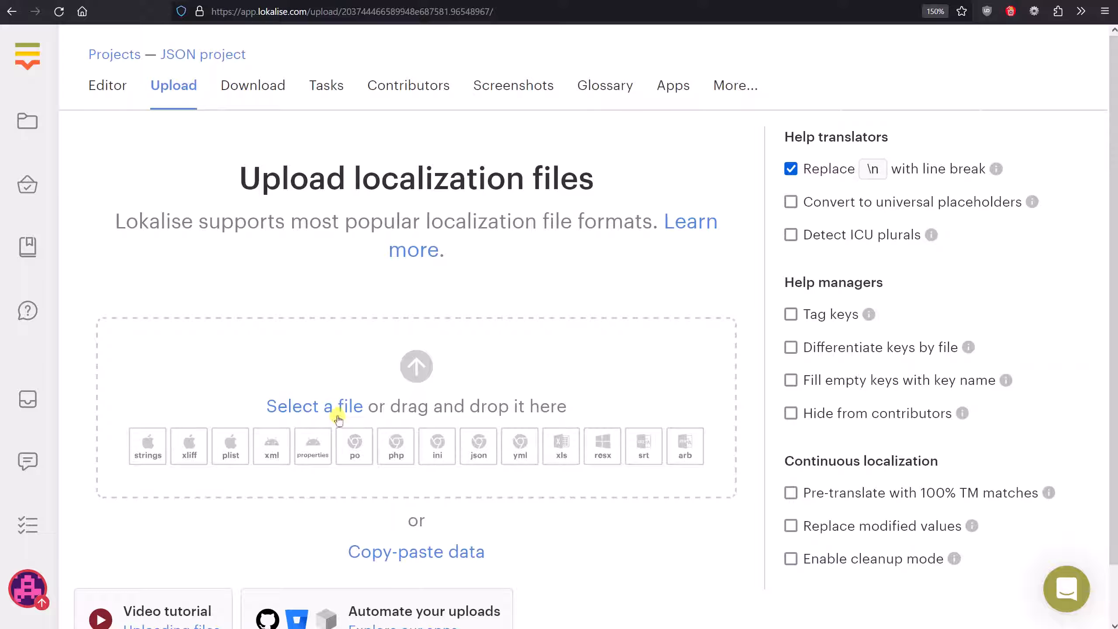
left_click(337, 414)
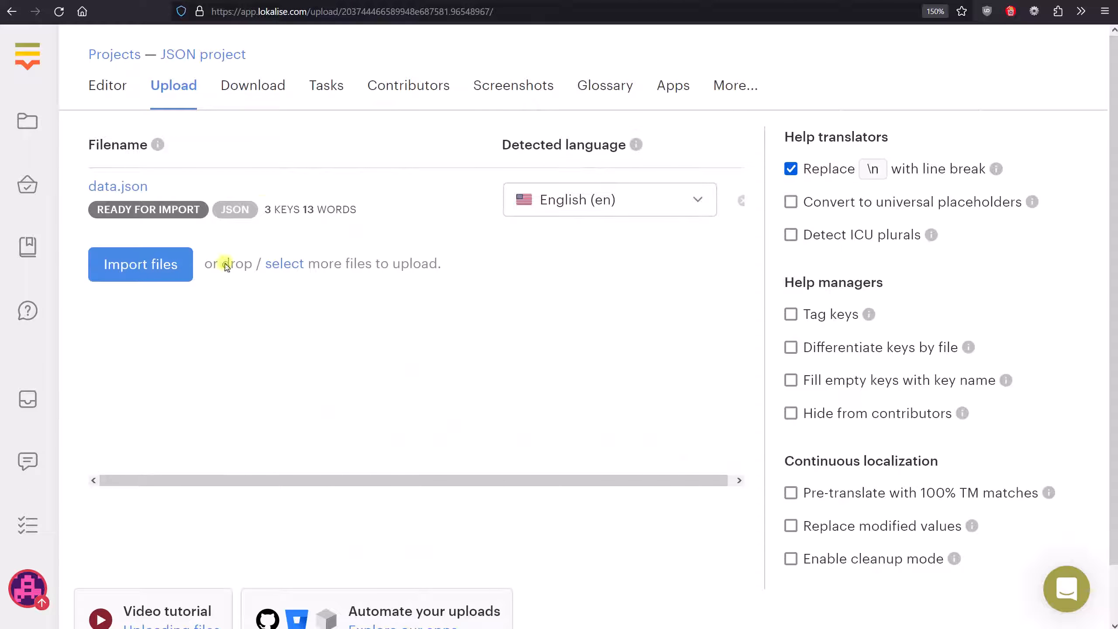
left_click_drag(265, 210, 294, 211)
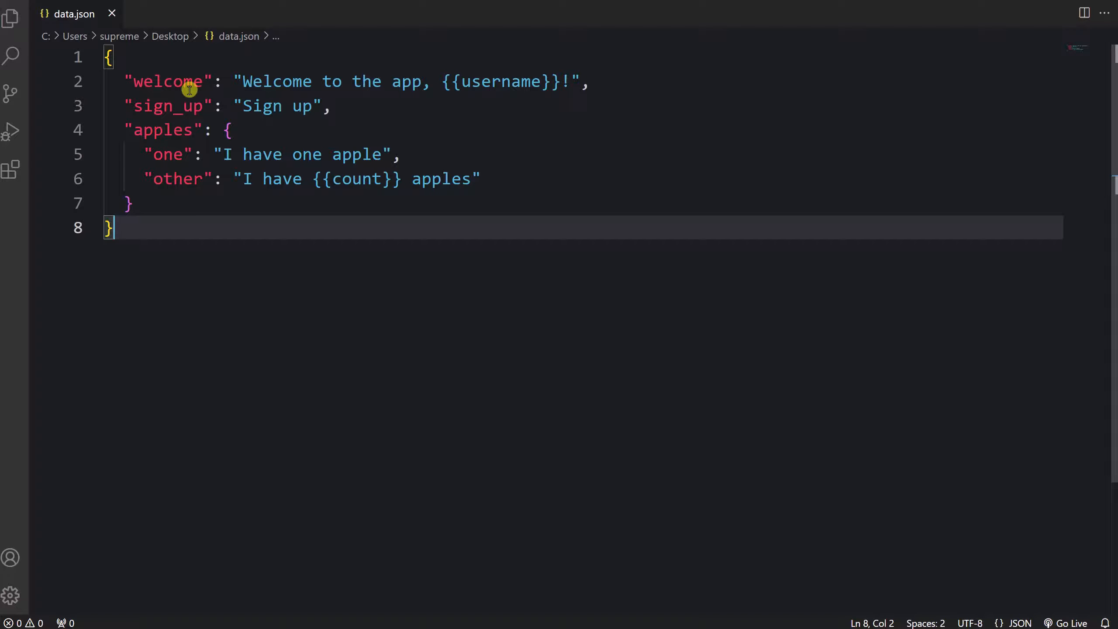
Switch to the code editor and examine the welcome, sign_up and apples keys, including the plural forms, in data.json
double_click(182, 82)
double_click(169, 106)
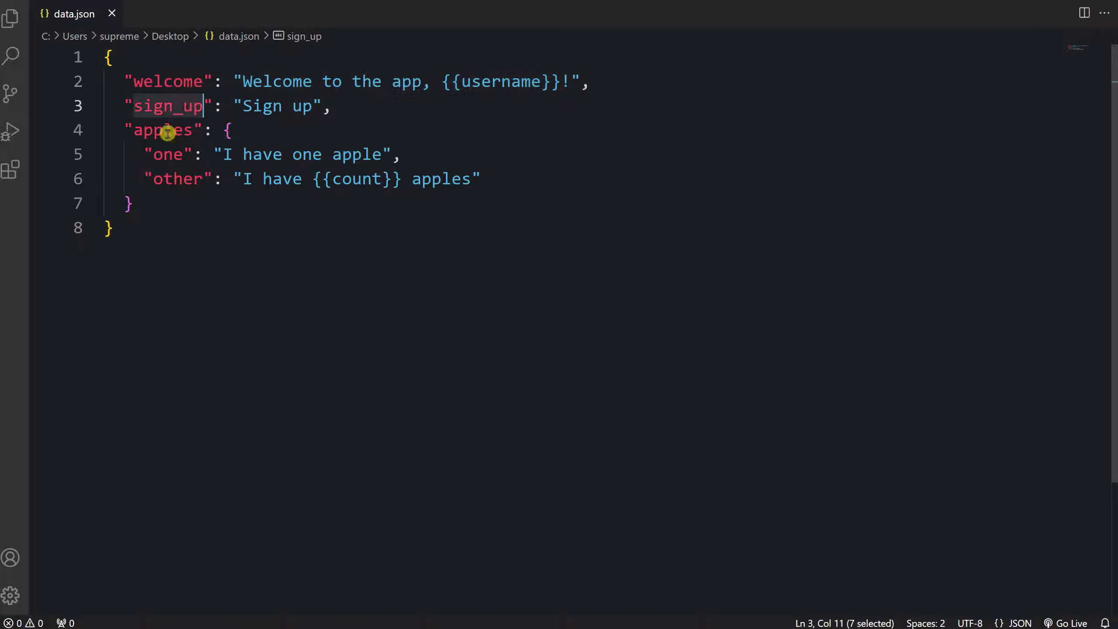
double_click(163, 129)
left_click_drag(173, 200, 63, 120)
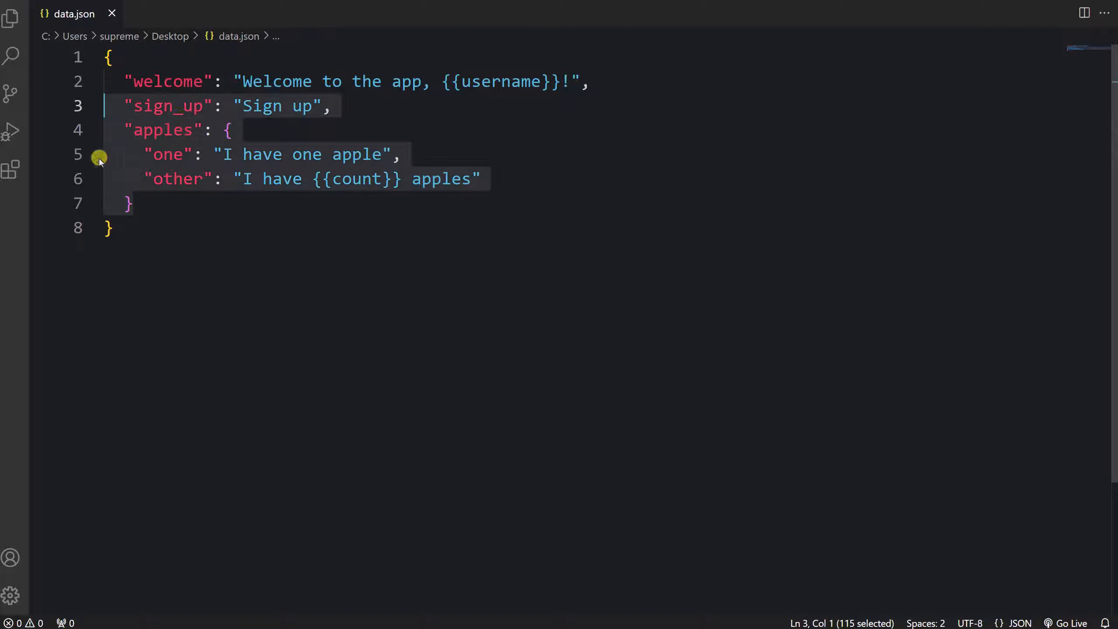
left_click(161, 202)
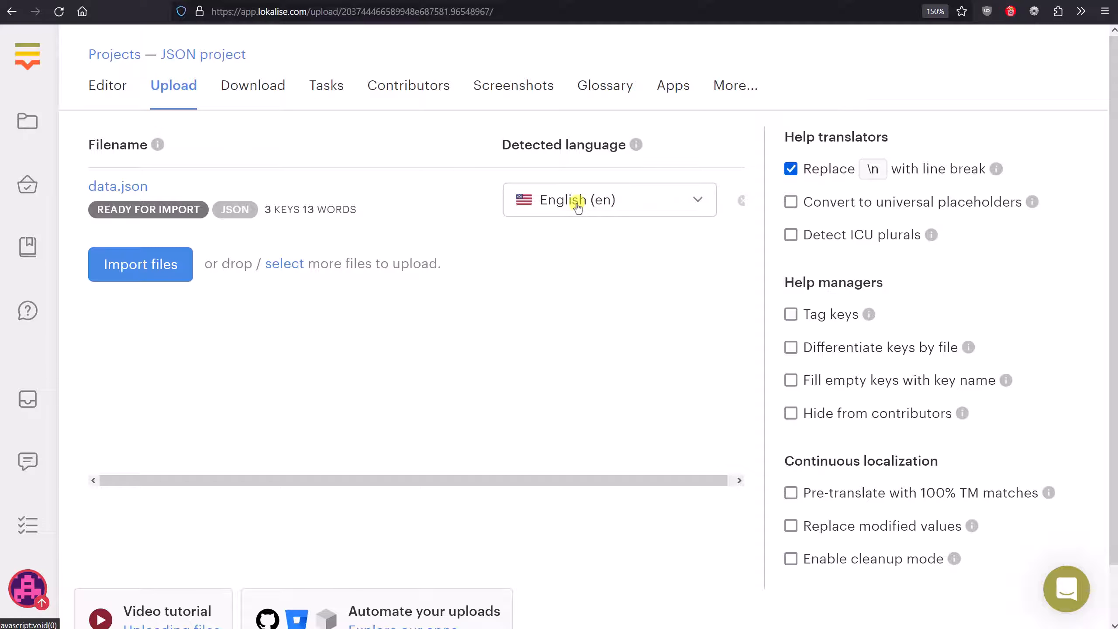
Return to Lokalise and check the detected language choices for data.json and the option replacing \n with a line break
left_click(578, 208)
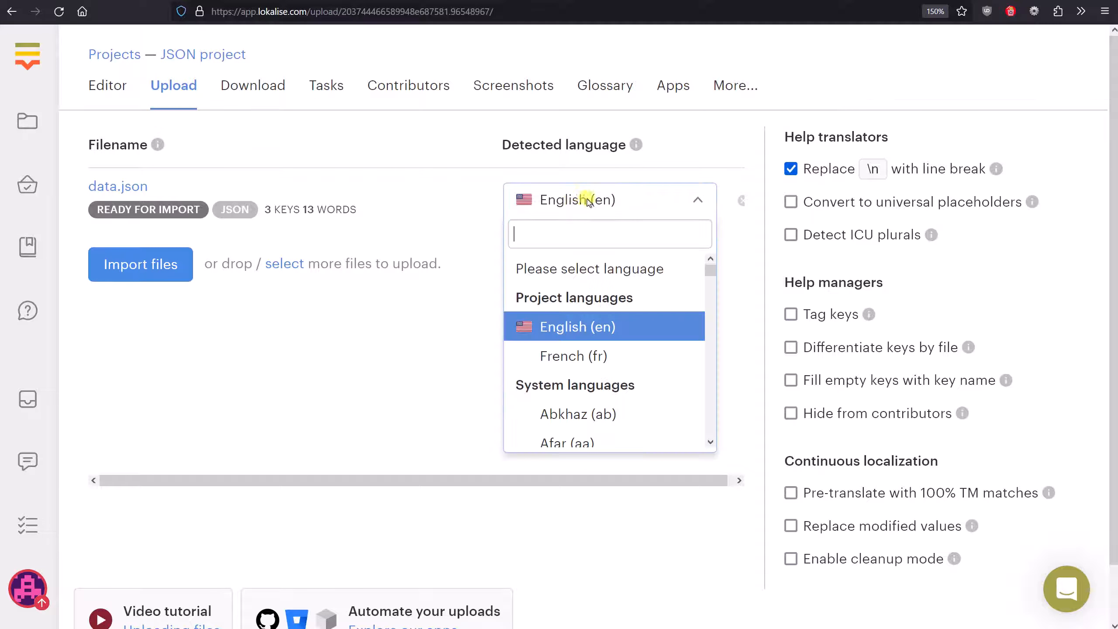
left_click(575, 201)
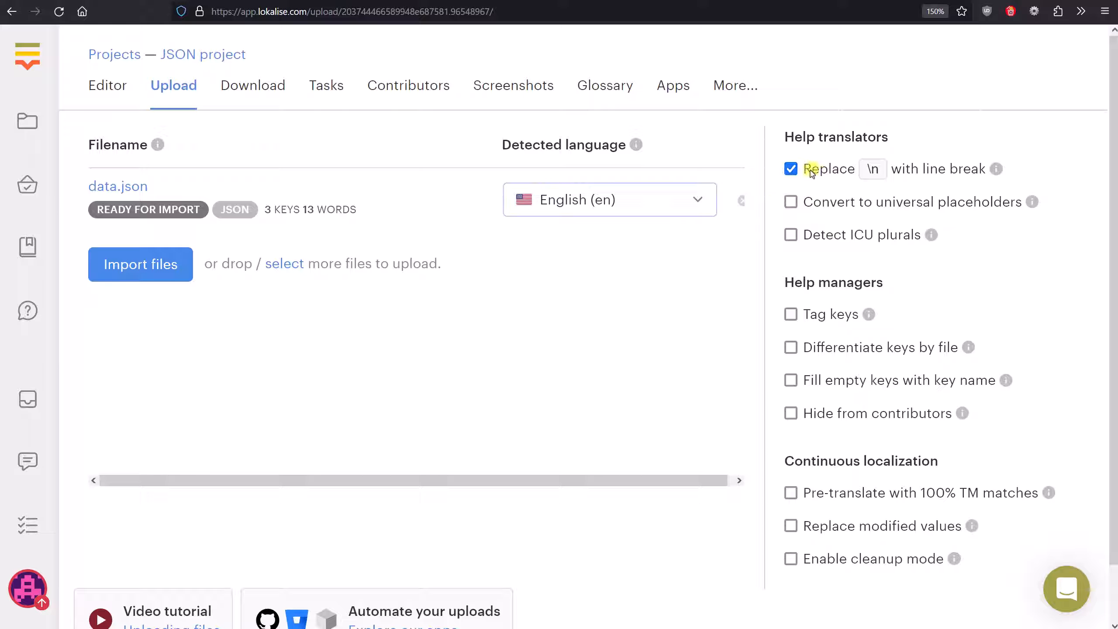
left_click_drag(811, 168, 1018, 169)
left_click(701, 289)
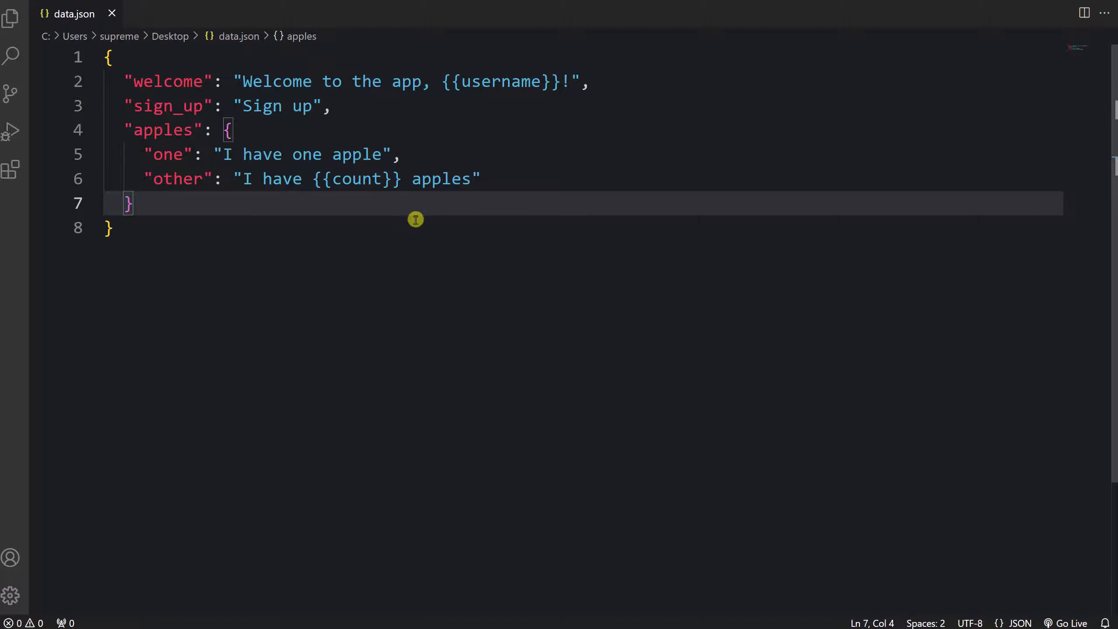
Check the {{username}} placeholder in data.json, then import the file in Lokalise with universal placeholder conversion enabled and key tagging off
left_click_drag(443, 82, 560, 74)
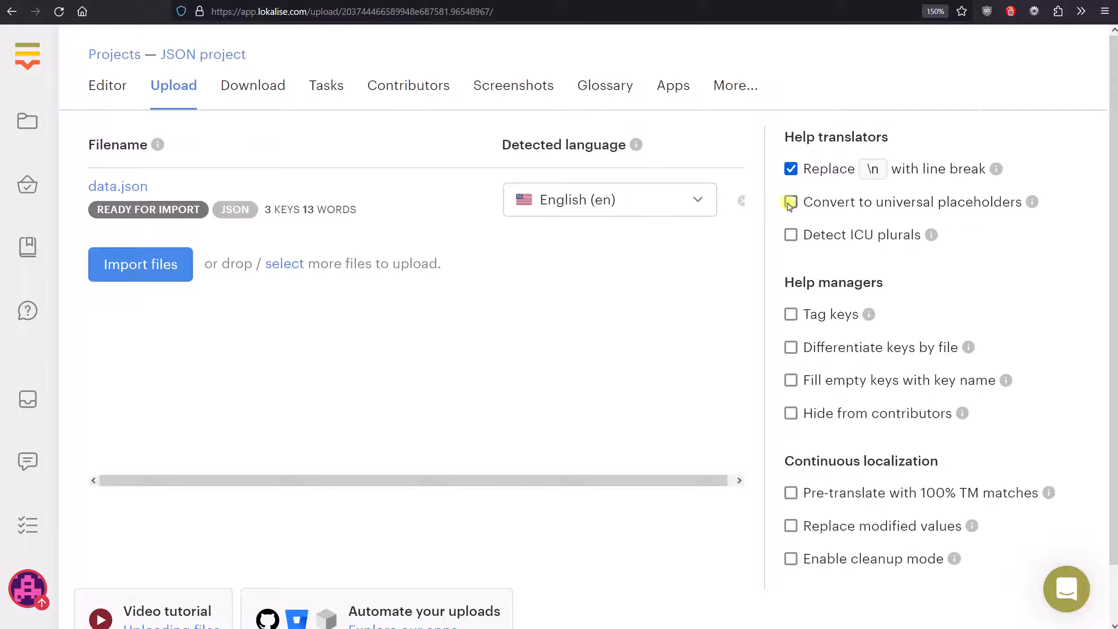
left_click(790, 203)
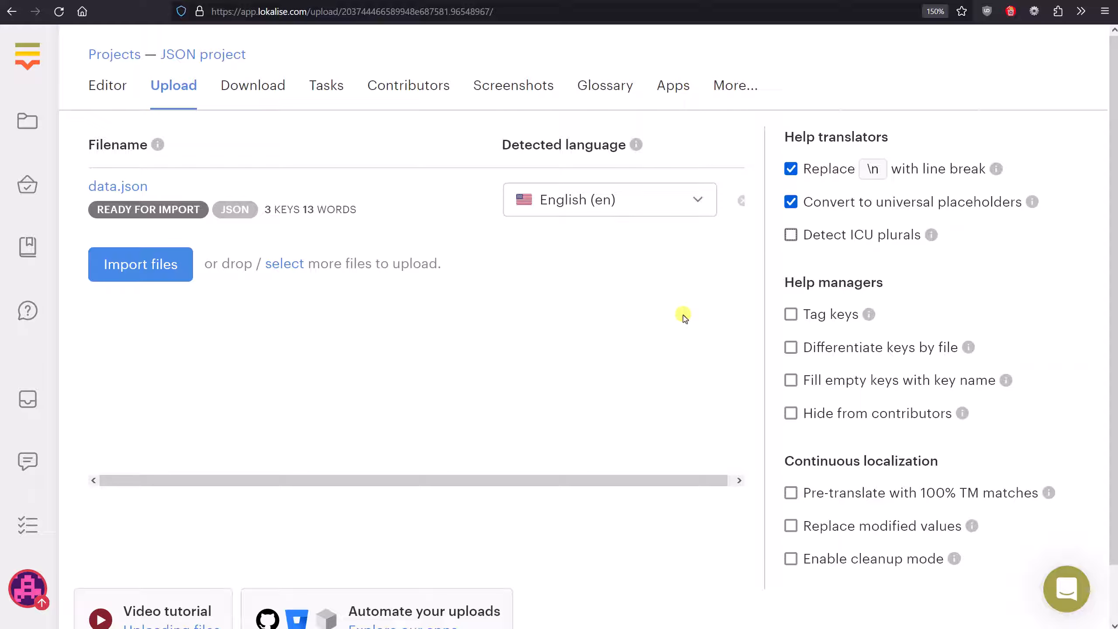
left_click(790, 314)
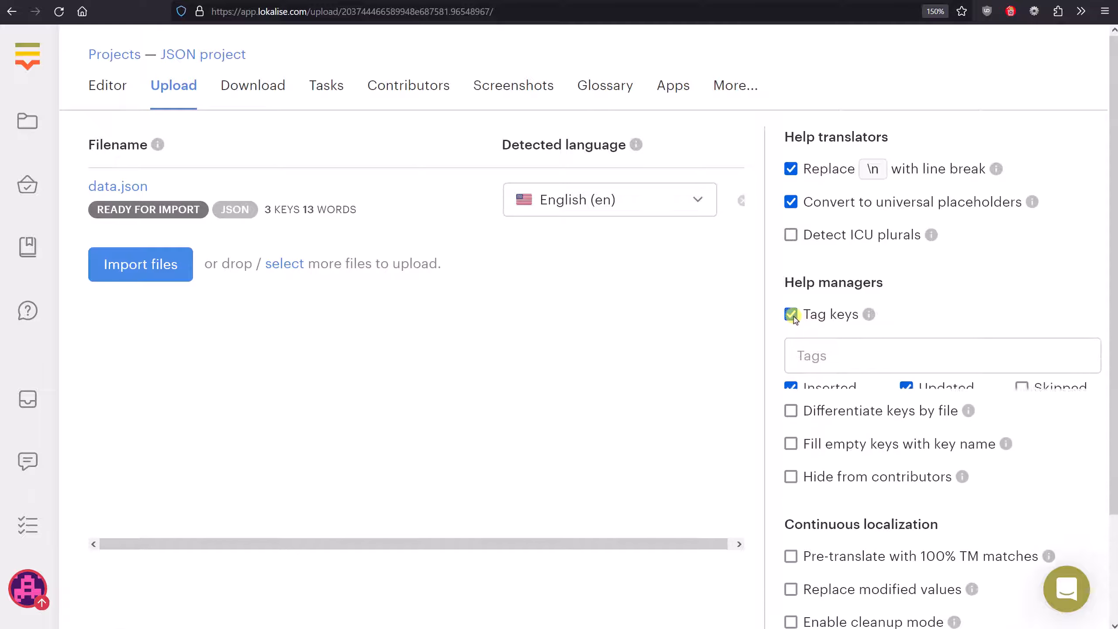
left_click(791, 314)
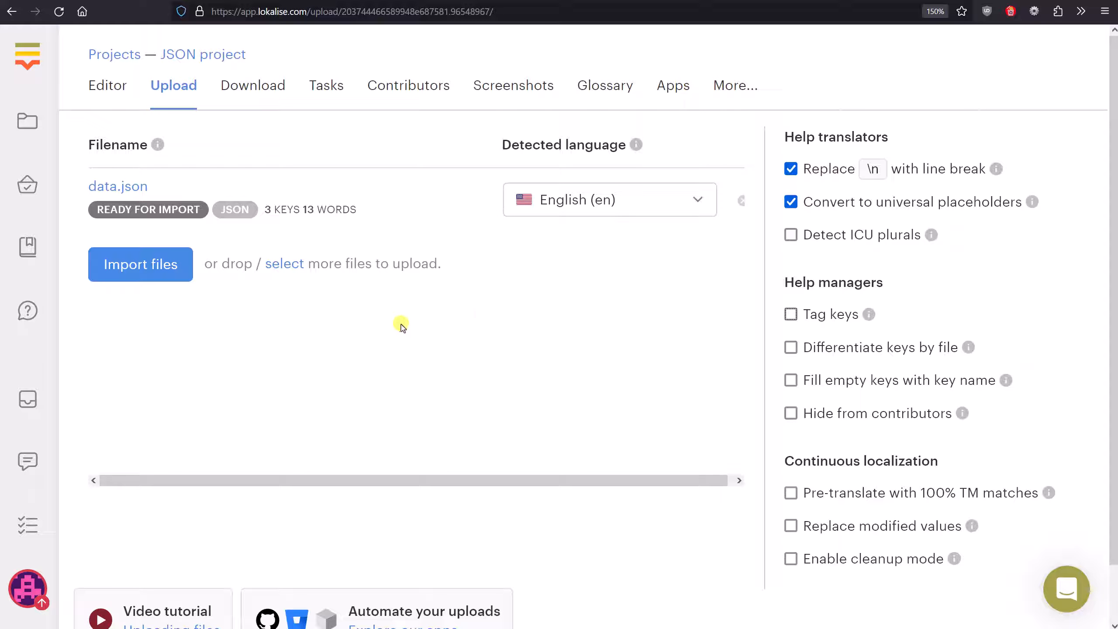
left_click(140, 264)
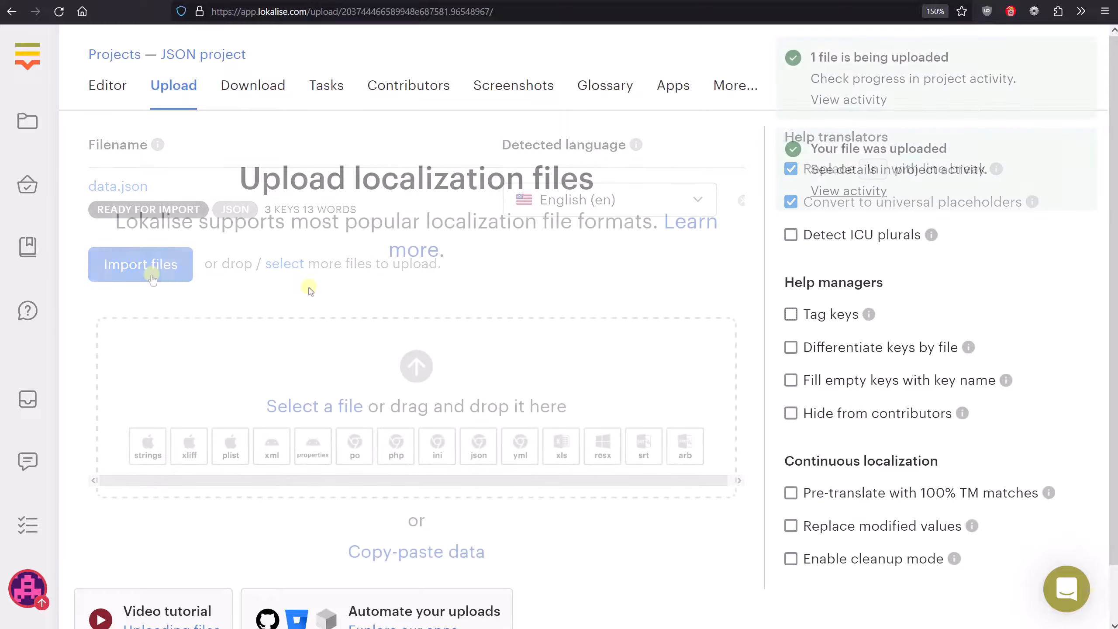
Open the project's editor and compare the imported keys and English values with the texts in data.json
left_click(123, 91)
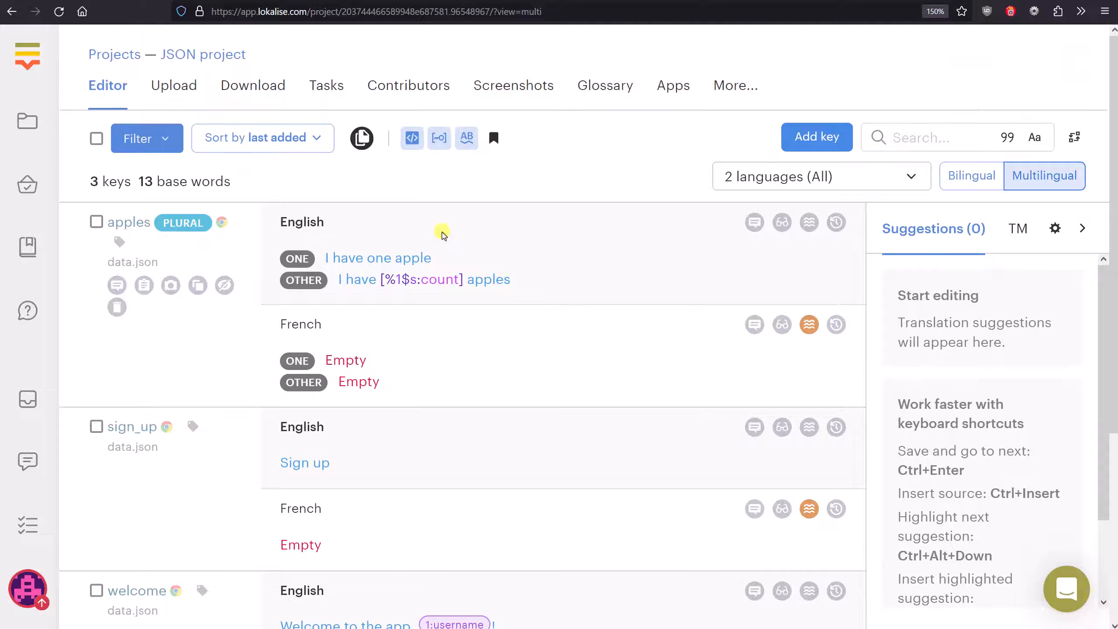
scroll(442, 235, "down", 2)
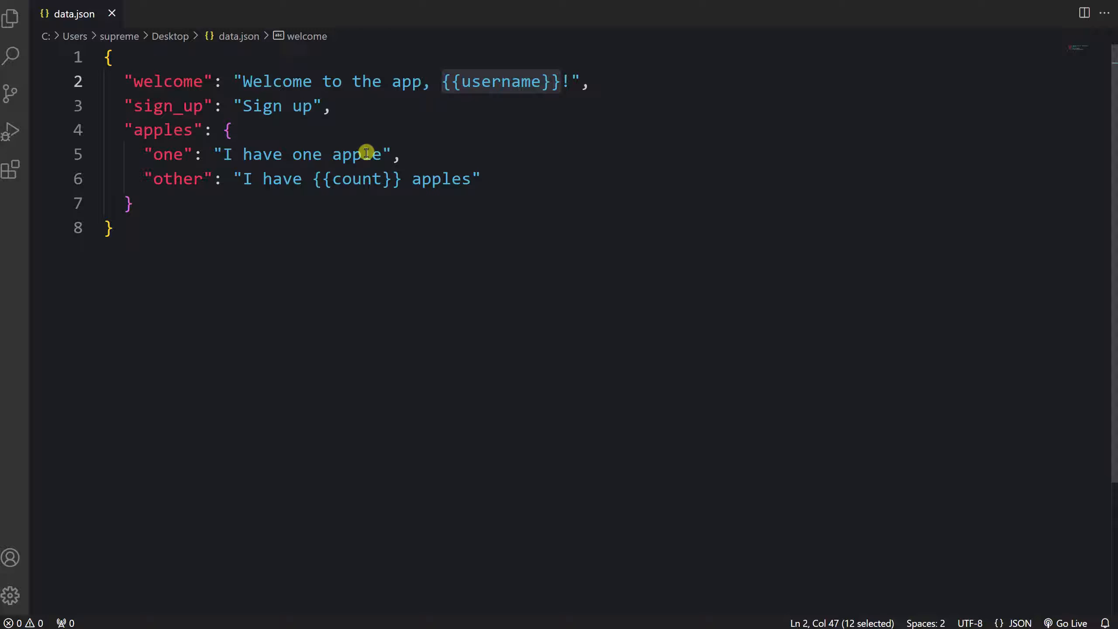
left_click(241, 106)
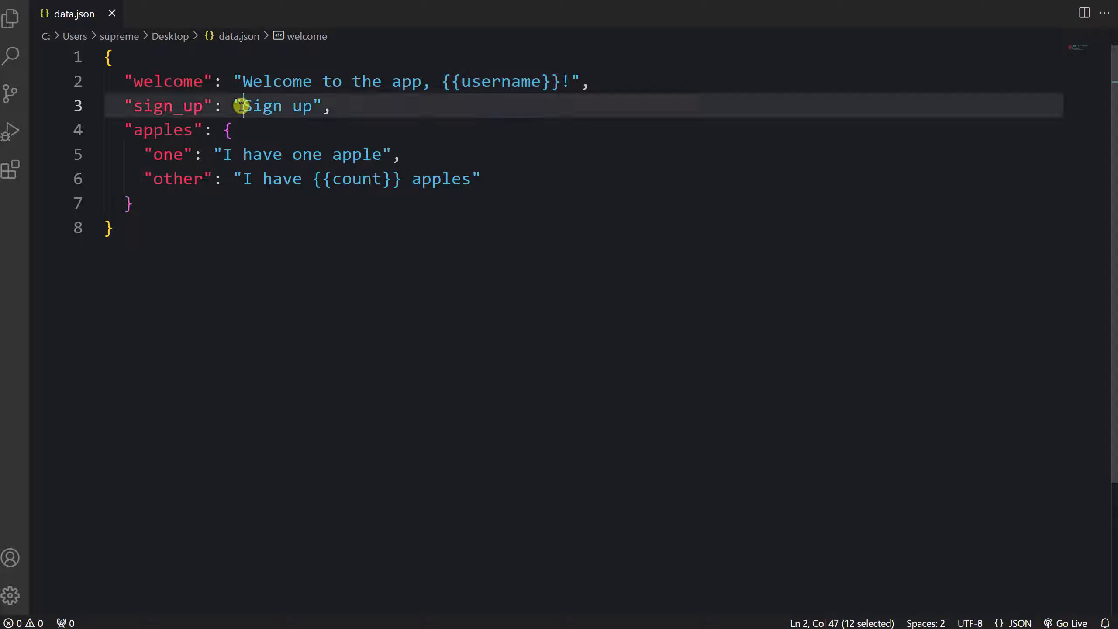
left_click_drag(242, 106, 317, 106)
left_click_drag(243, 82, 423, 81)
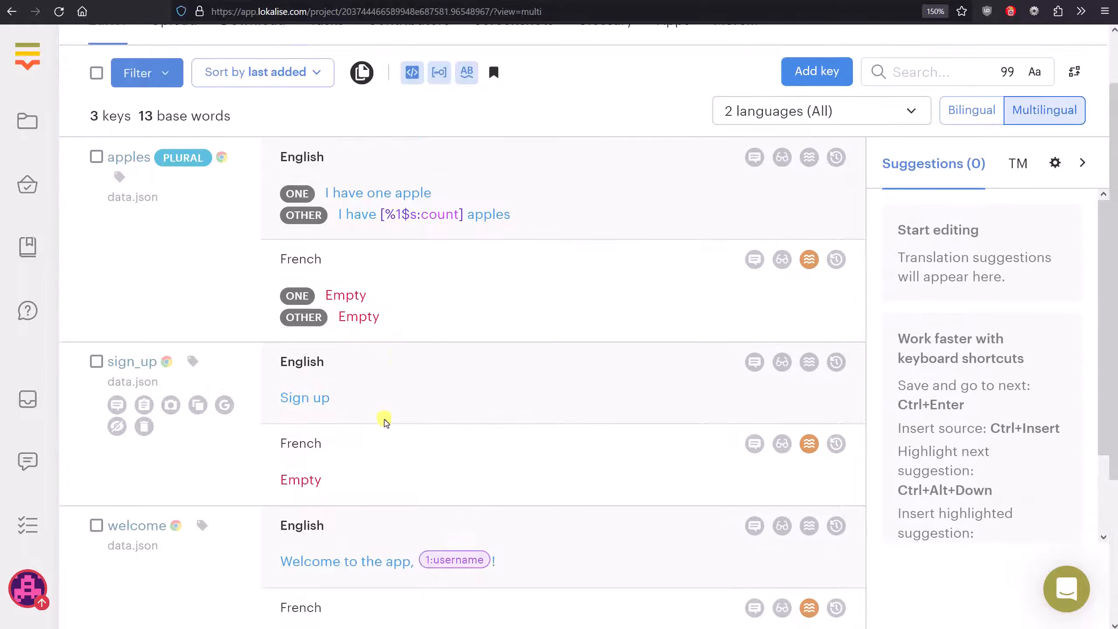
Inspect the username placeholder inside the welcome key's English value and close the value without changing it
scroll(384, 421, "down", 4)
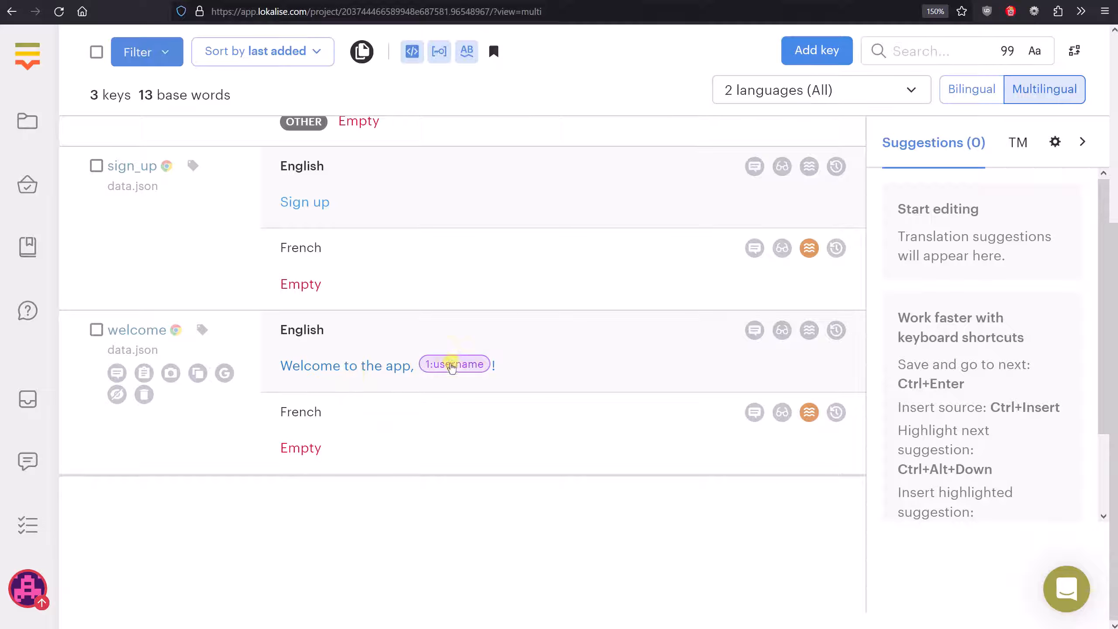
left_click(388, 365)
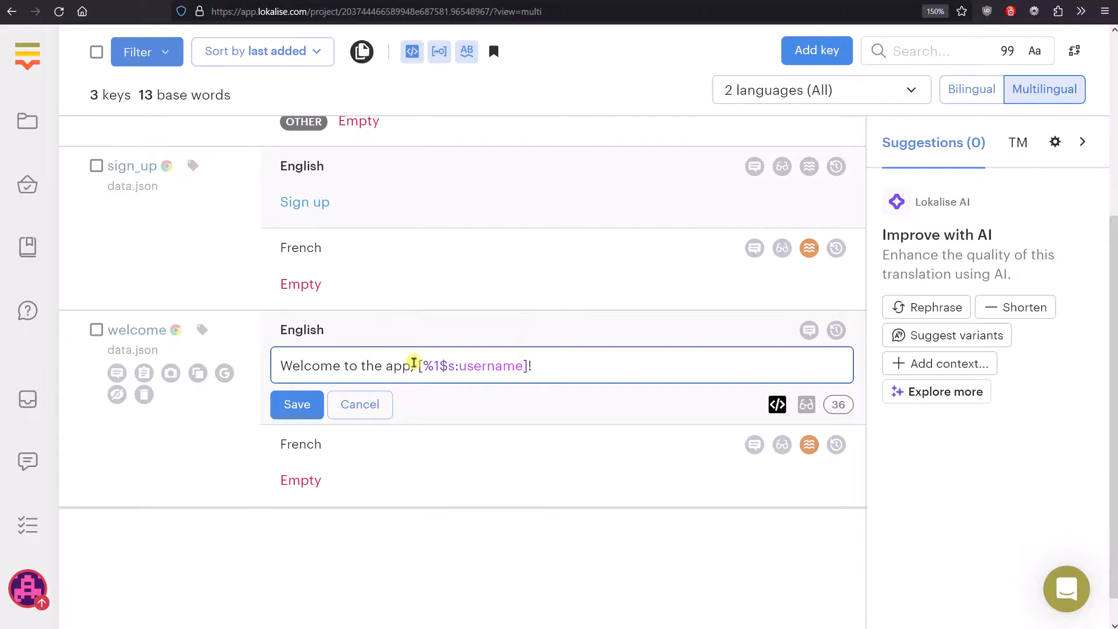
left_click(373, 405)
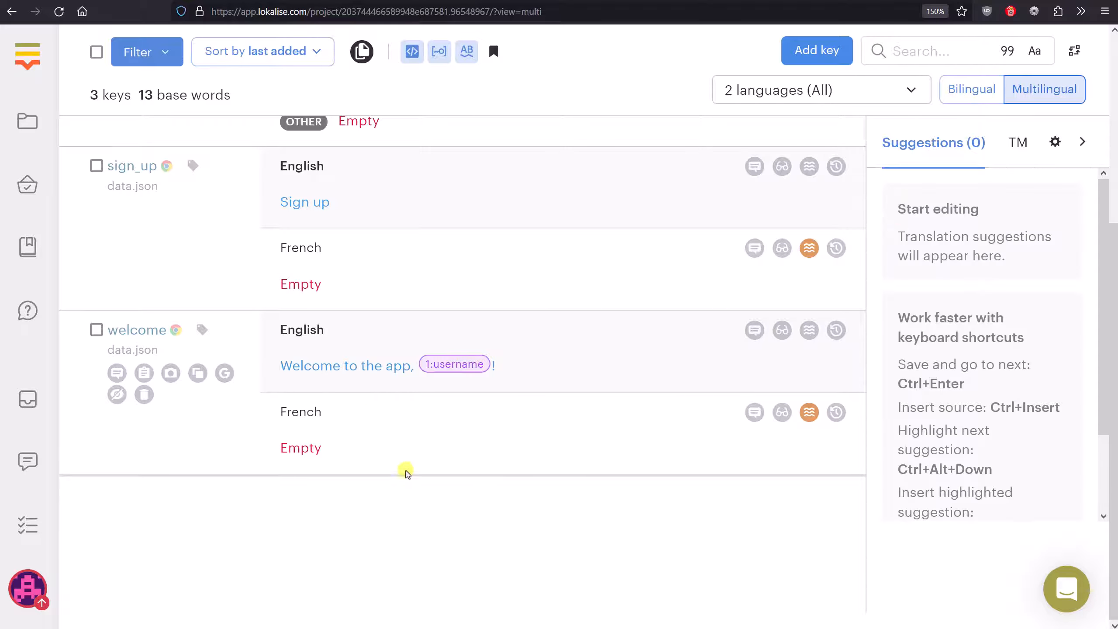
Change the English value of the sign_up key to "Sign up!" and save it
scroll(375, 386, "up", 4)
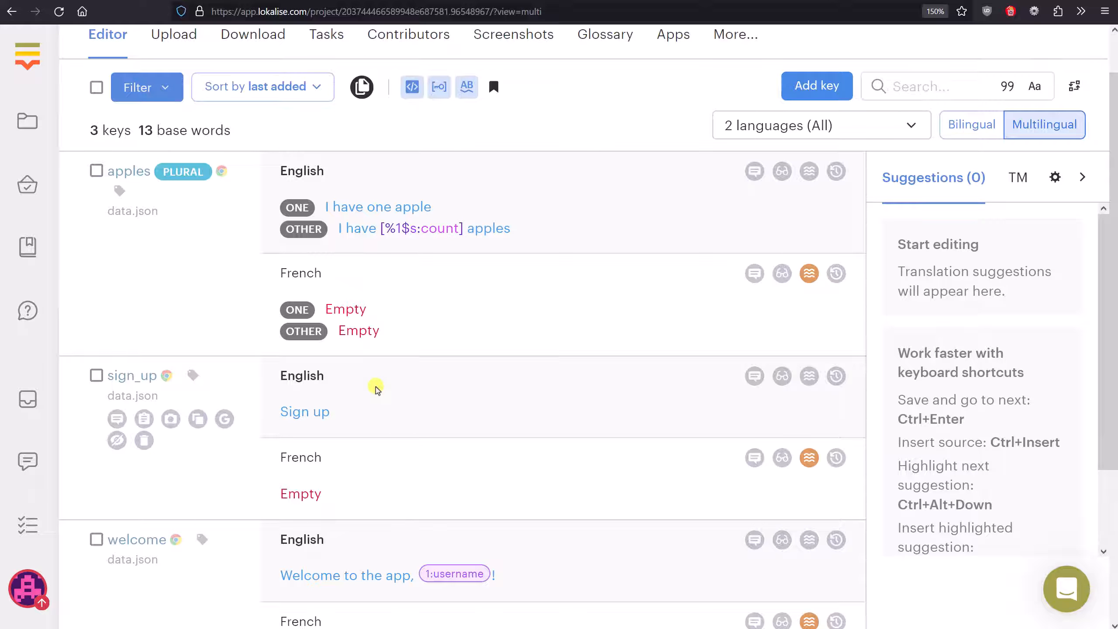
left_click(337, 416)
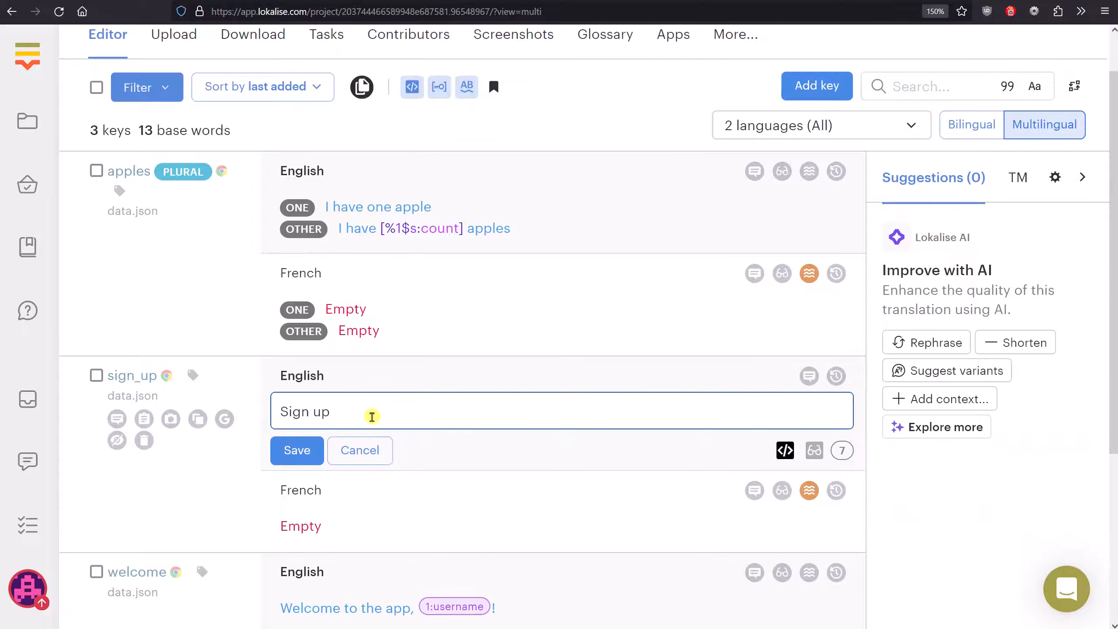
type("!")
left_click(297, 450)
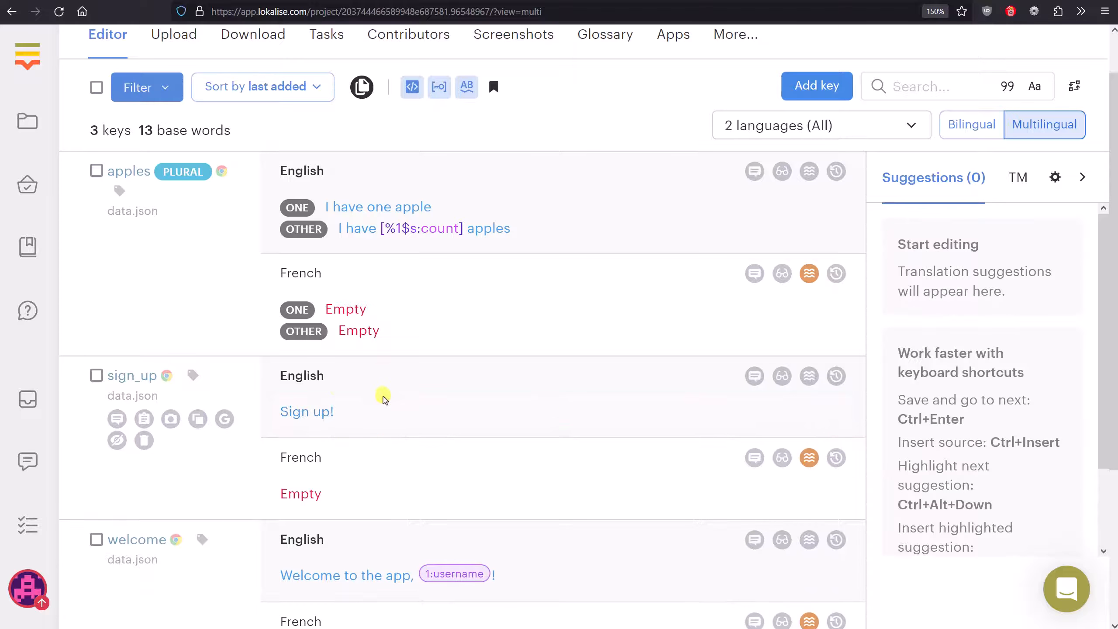
scroll(374, 403, "up", 1)
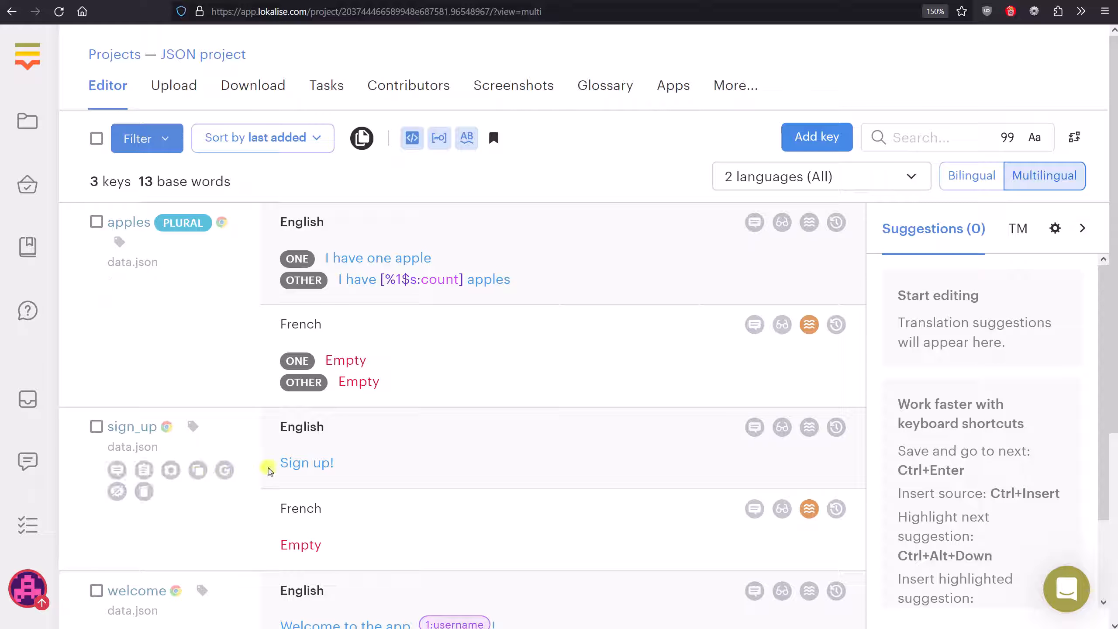
Start a new key named sign_in with the base language value "Sign in"
left_click(836, 137)
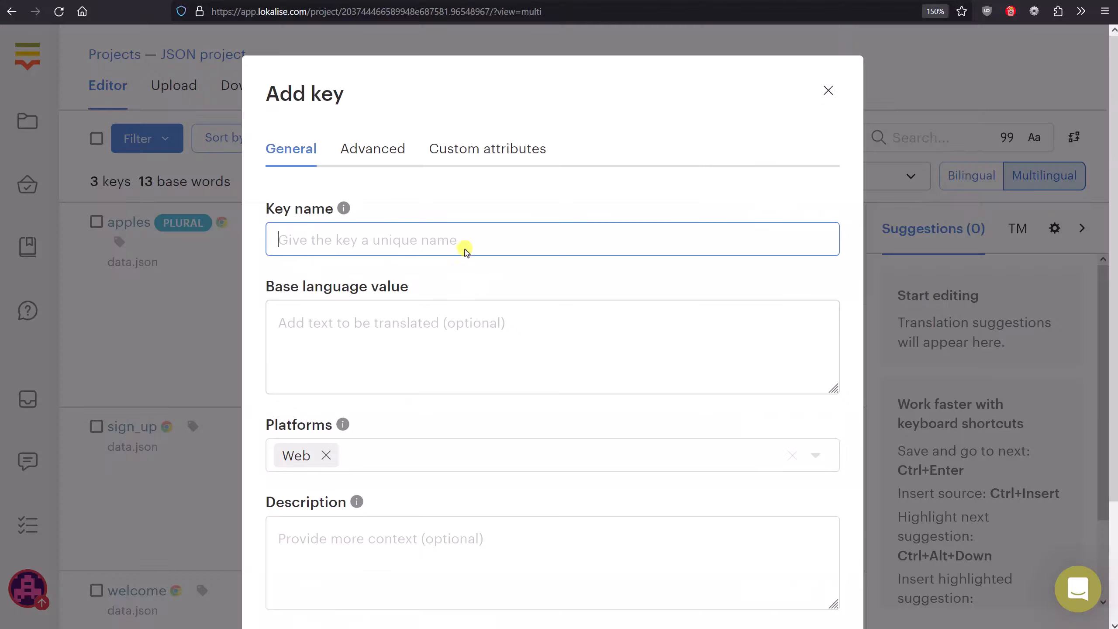
type("sig")
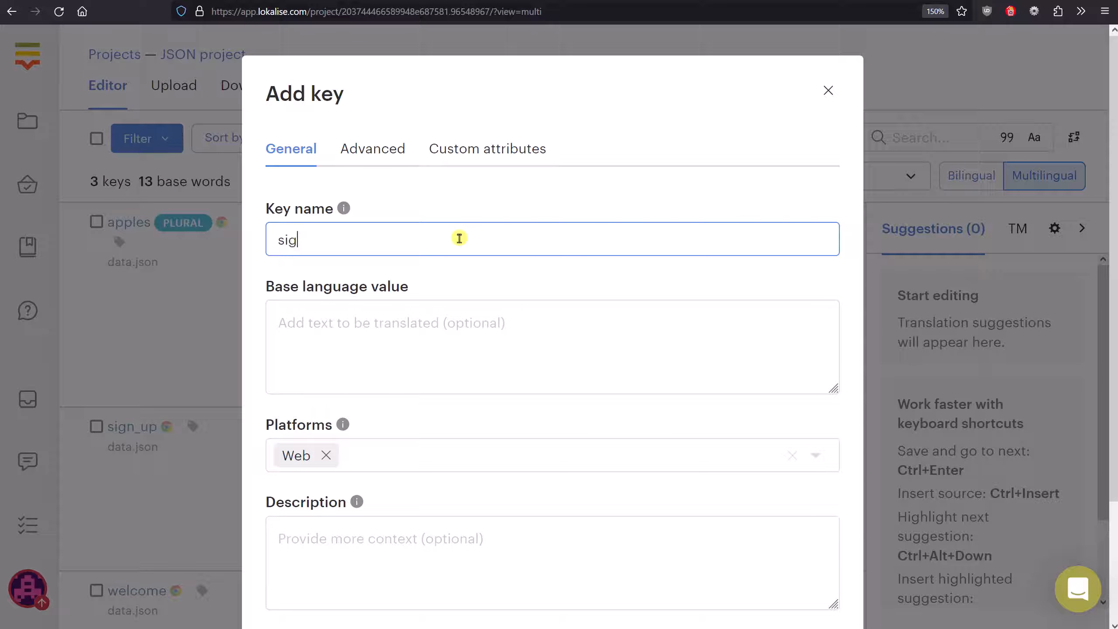
type("n_in")
key("Tab")
type("Si")
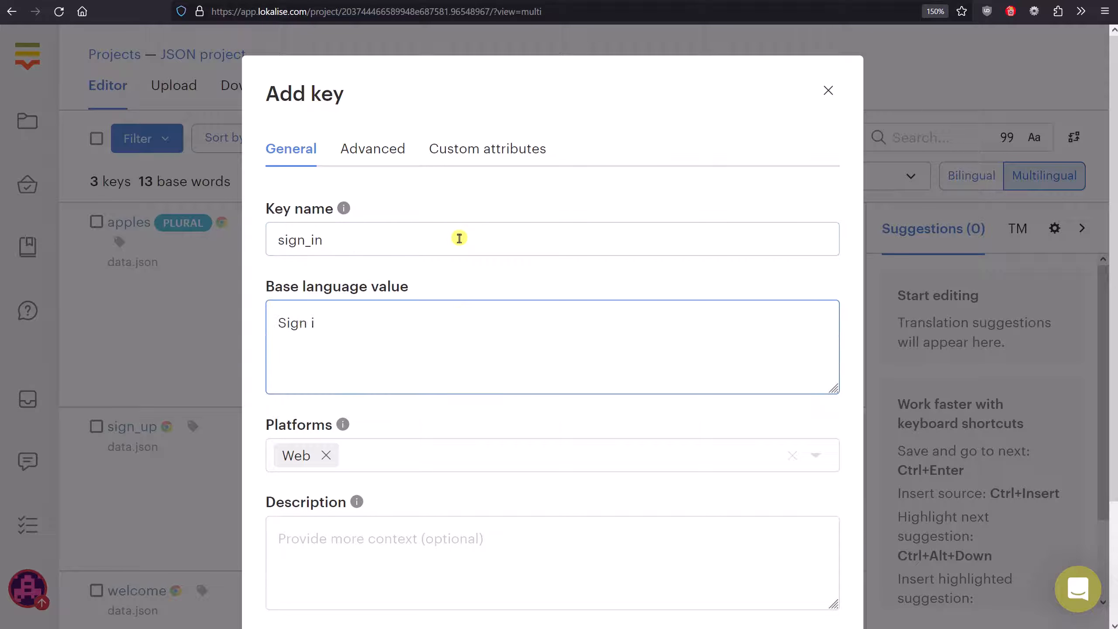
Assign the new key to data.json on the Web platform and create it
left_click(388, 149)
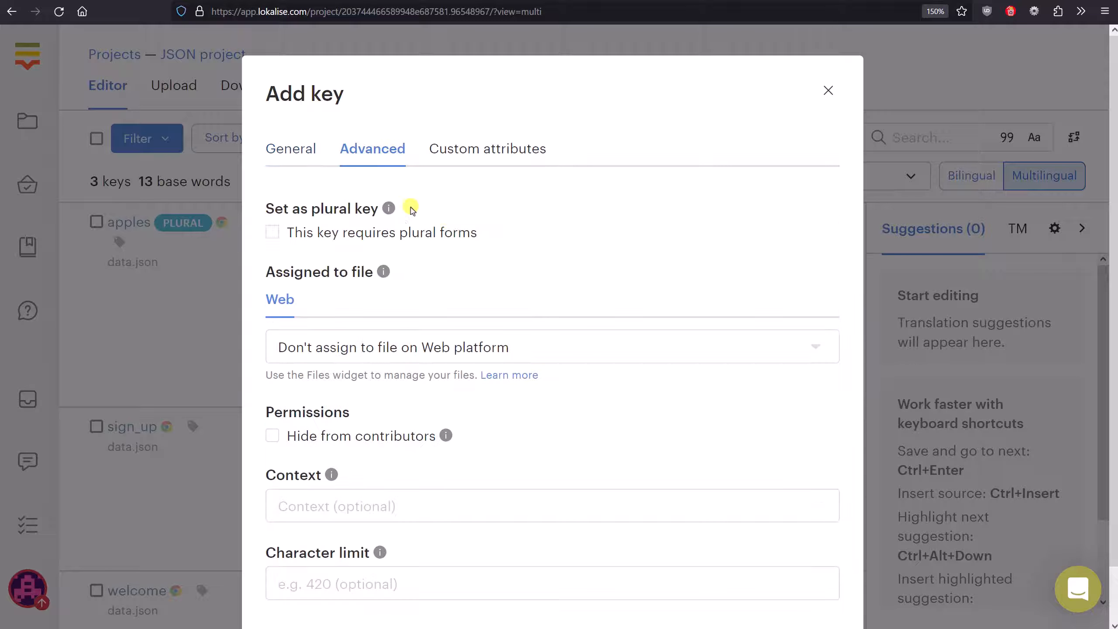
scroll(458, 260, "down", 2)
left_click(435, 287)
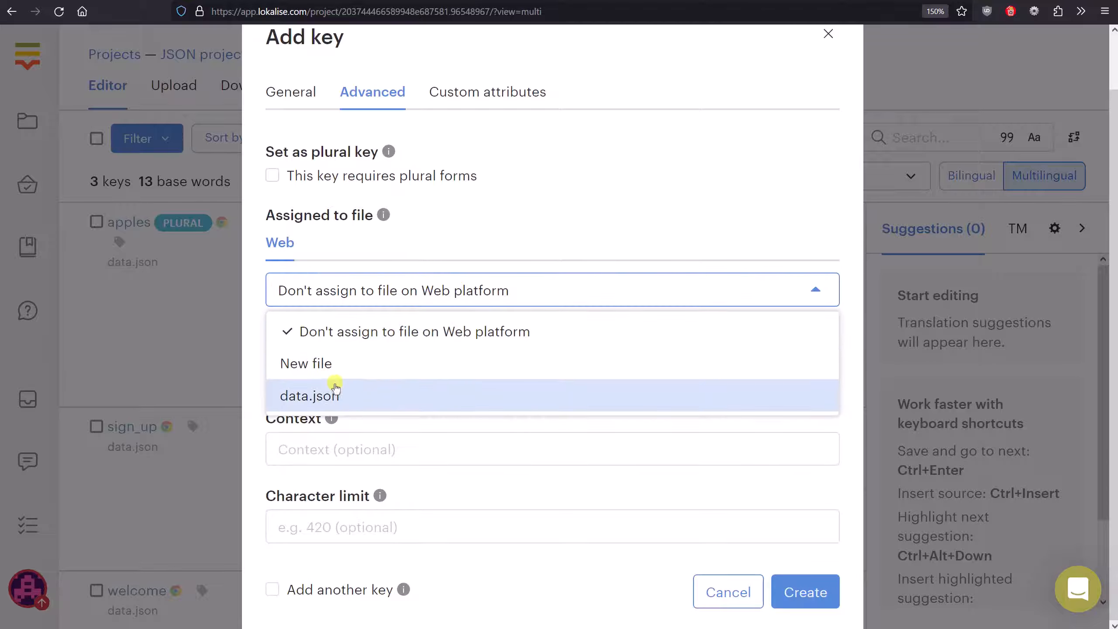
left_click(331, 399)
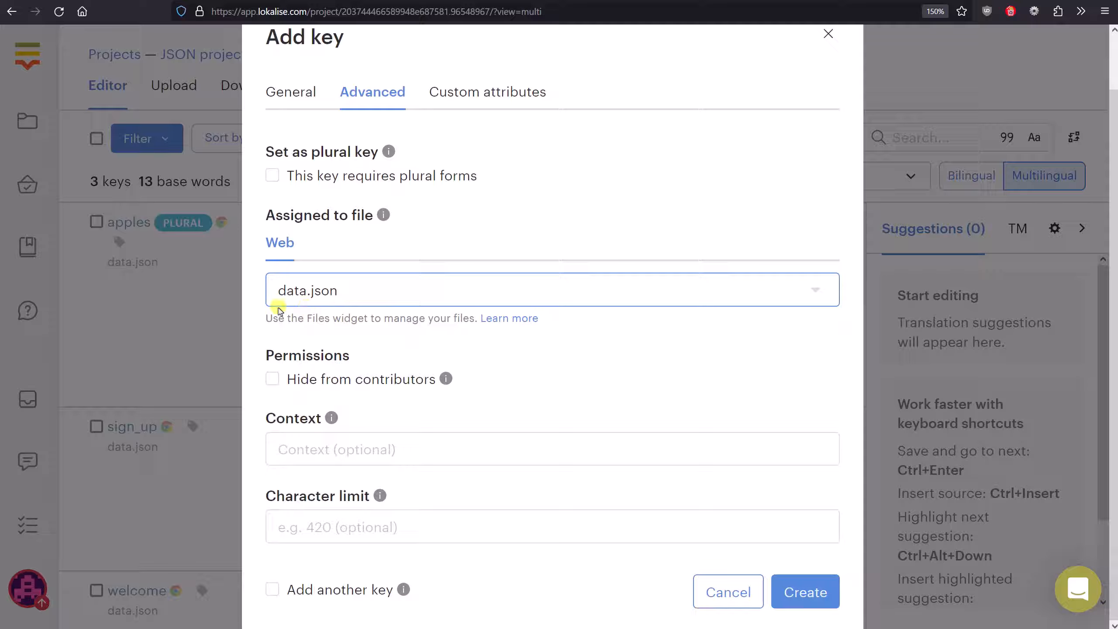
left_click(832, 600)
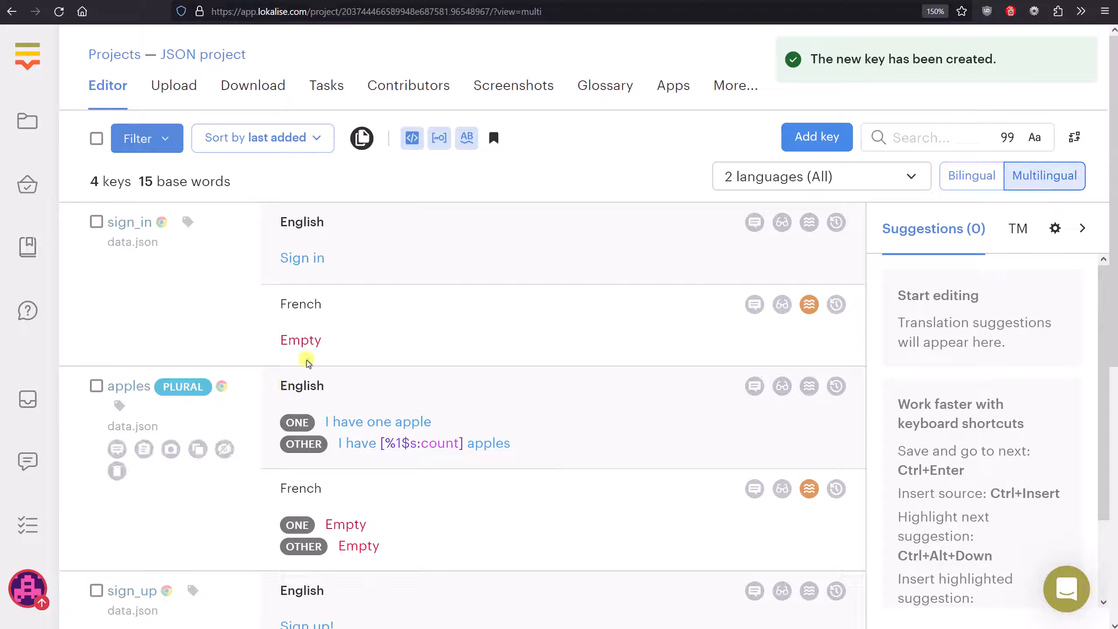
Review the keys listed in the editor and the project's base and target languages
scroll(409, 315, "down", 2)
scroll(352, 309, "up", 2)
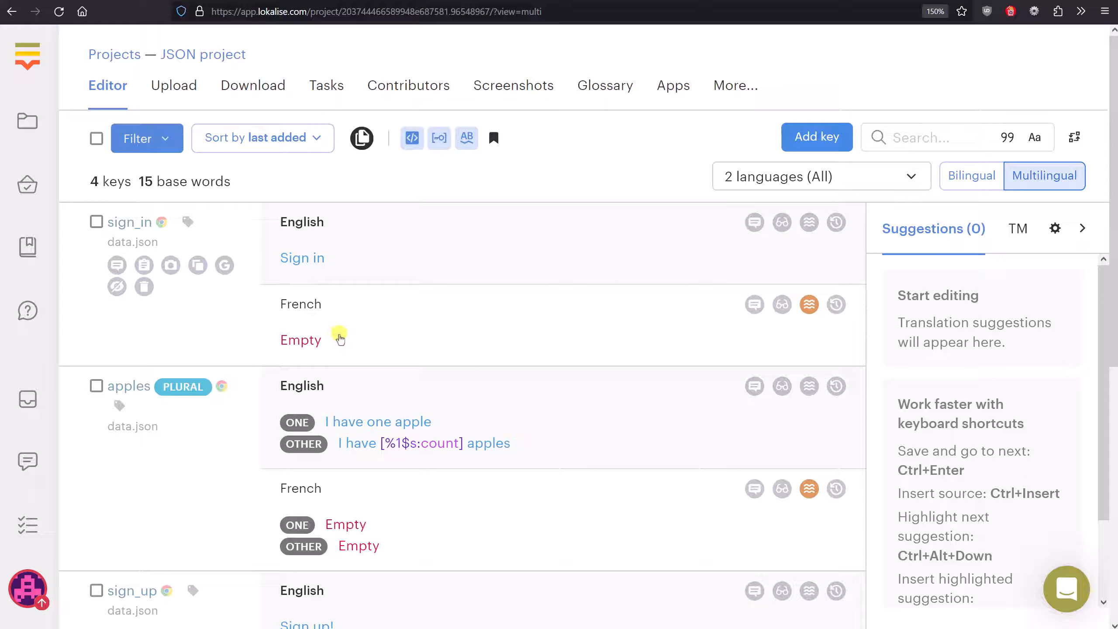
left_click(839, 176)
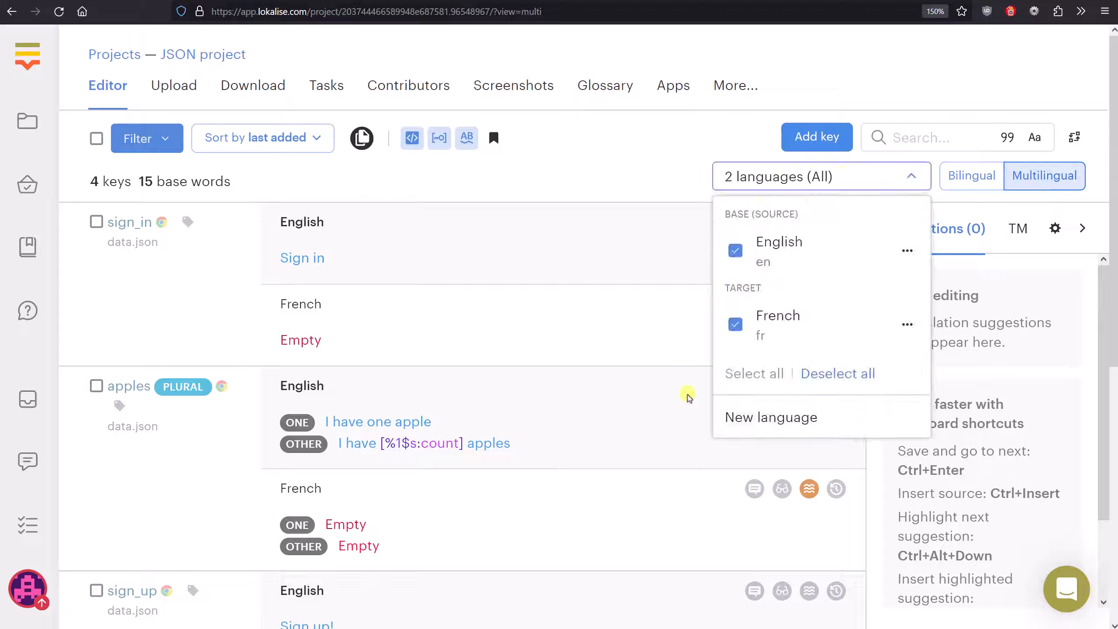
Generate a Lokalise AI French translation for the sign_in key and request alternative variants of it
left_click(309, 343)
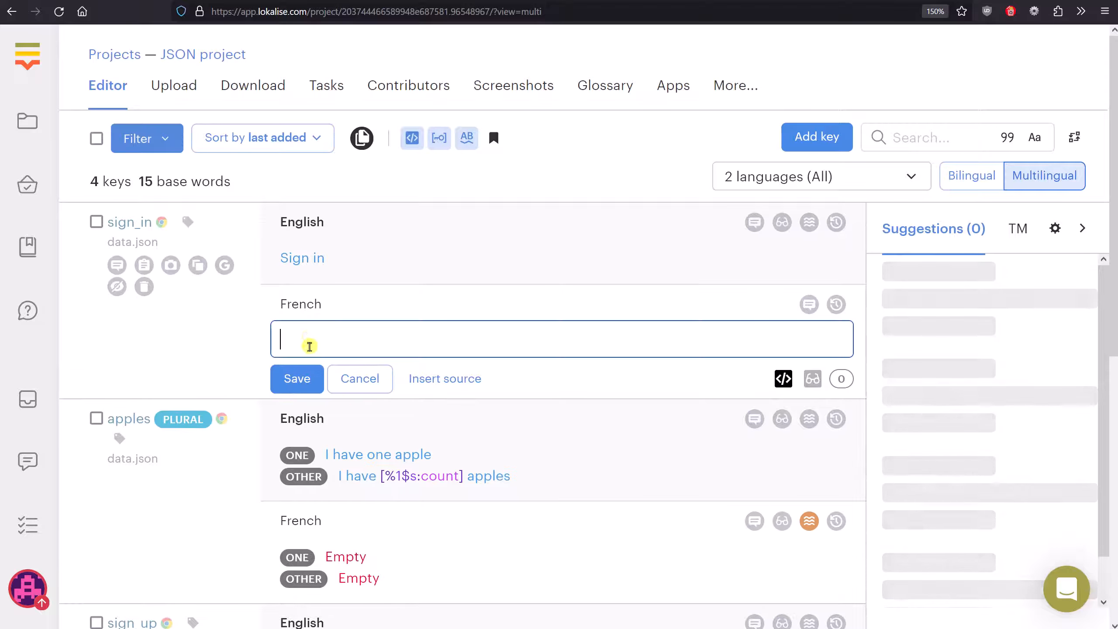
scroll(916, 314, "down", 2)
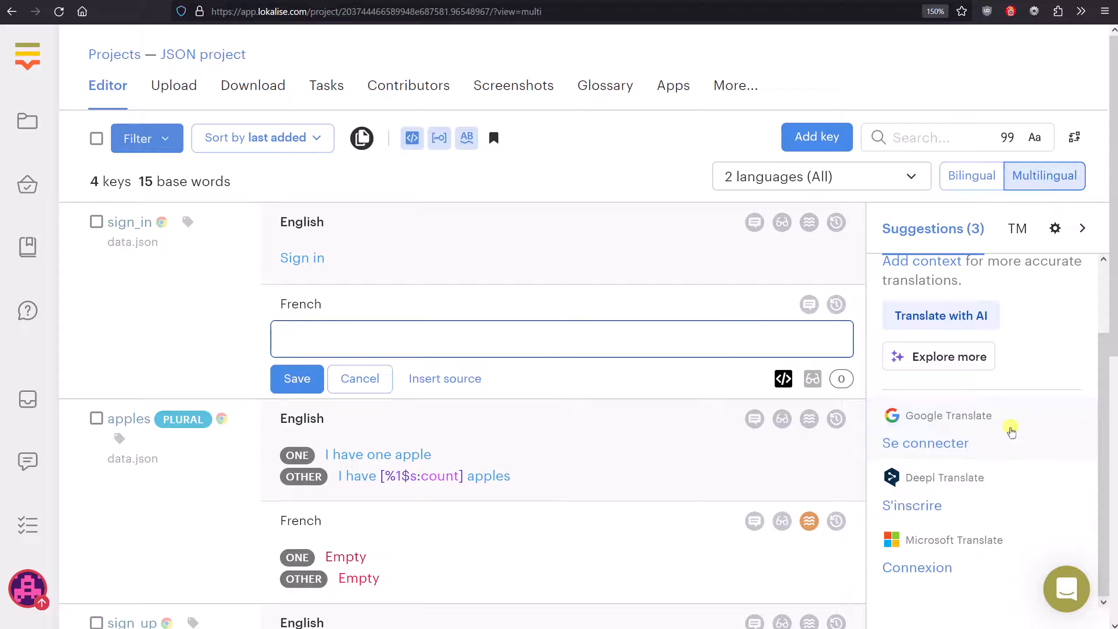
scroll(938, 532, "up", 2)
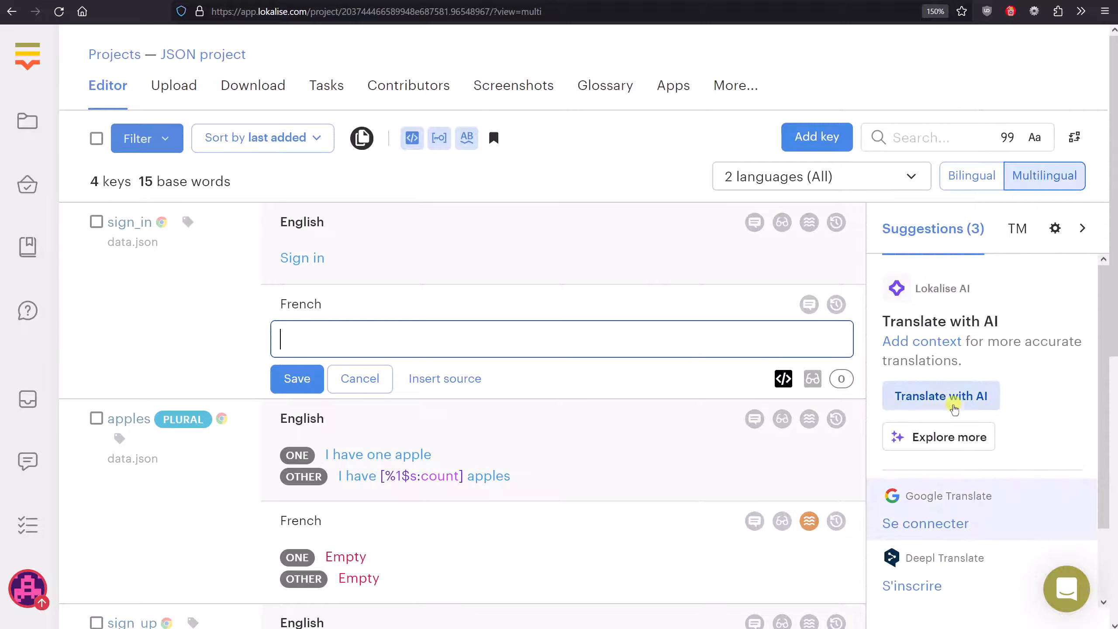
left_click(964, 405)
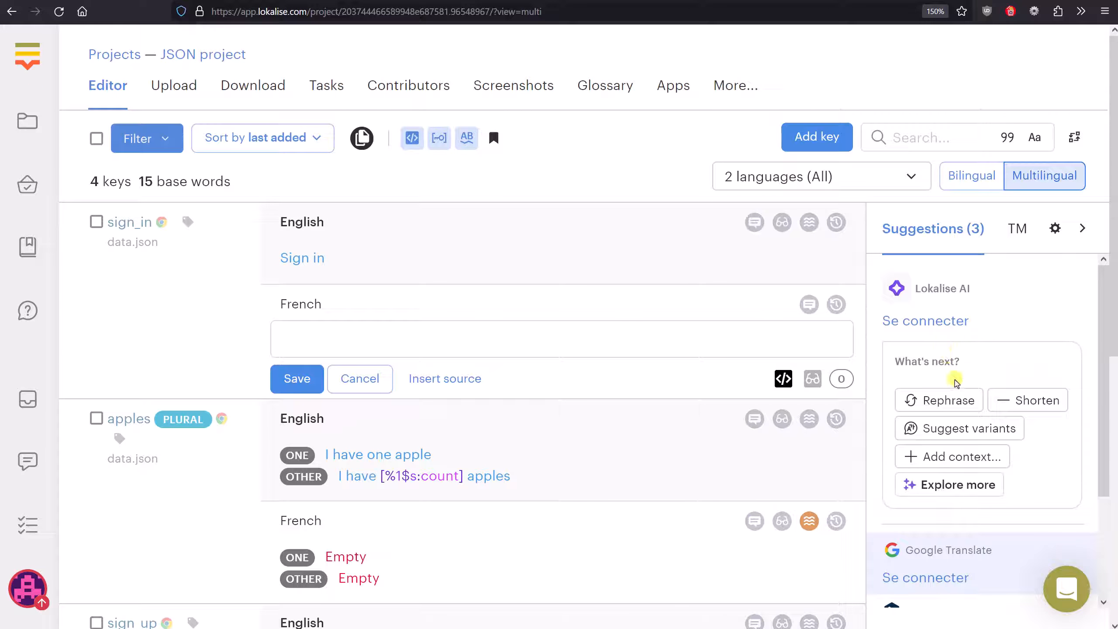
left_click(955, 402)
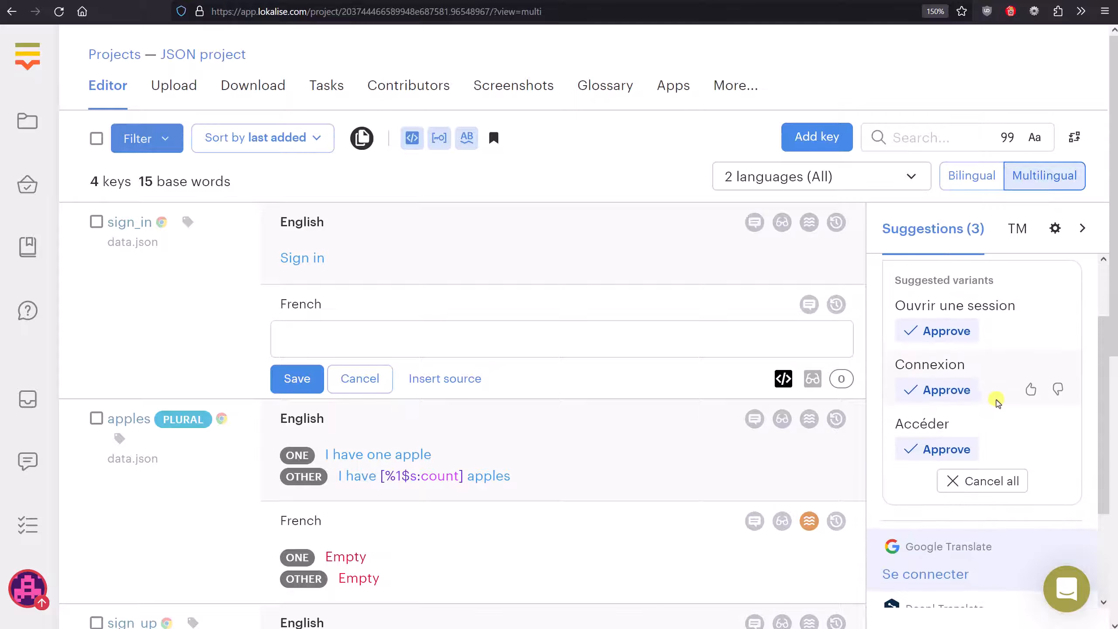
Approve the variant "Ouvrir une session", save it as the French value of sign_in, and rate the AI experience as very happy
left_click(954, 413)
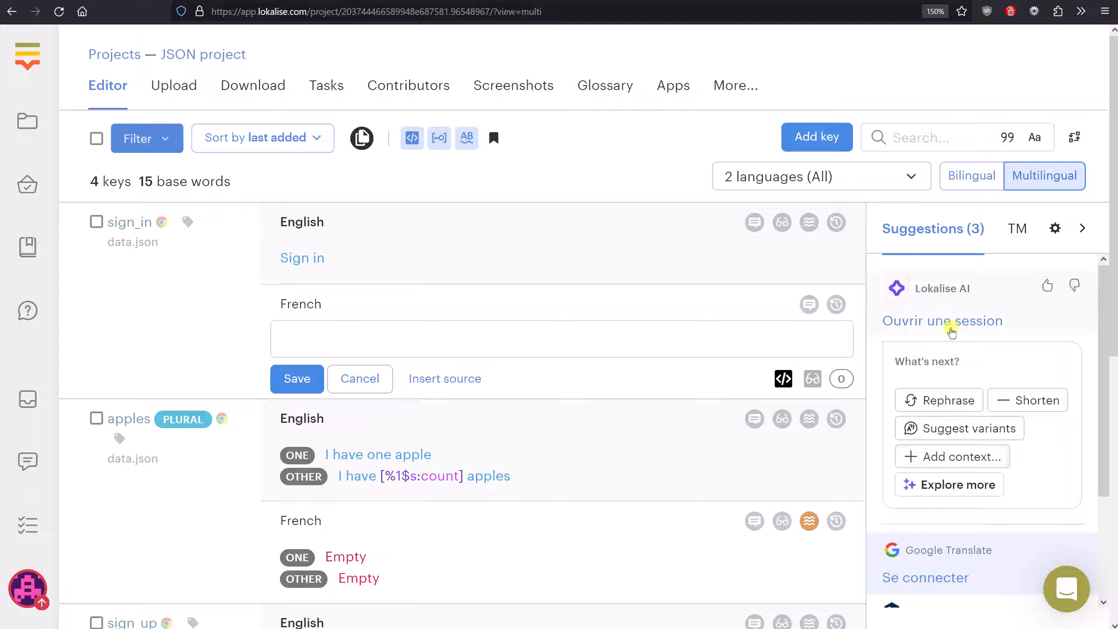
left_click(951, 324)
left_click(297, 379)
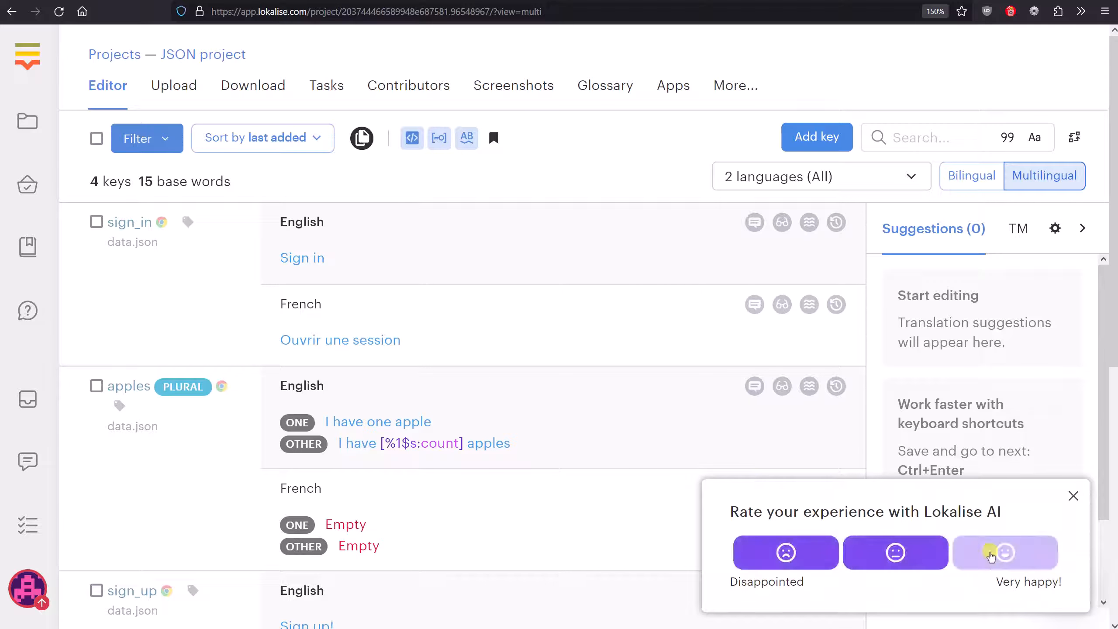
left_click(999, 552)
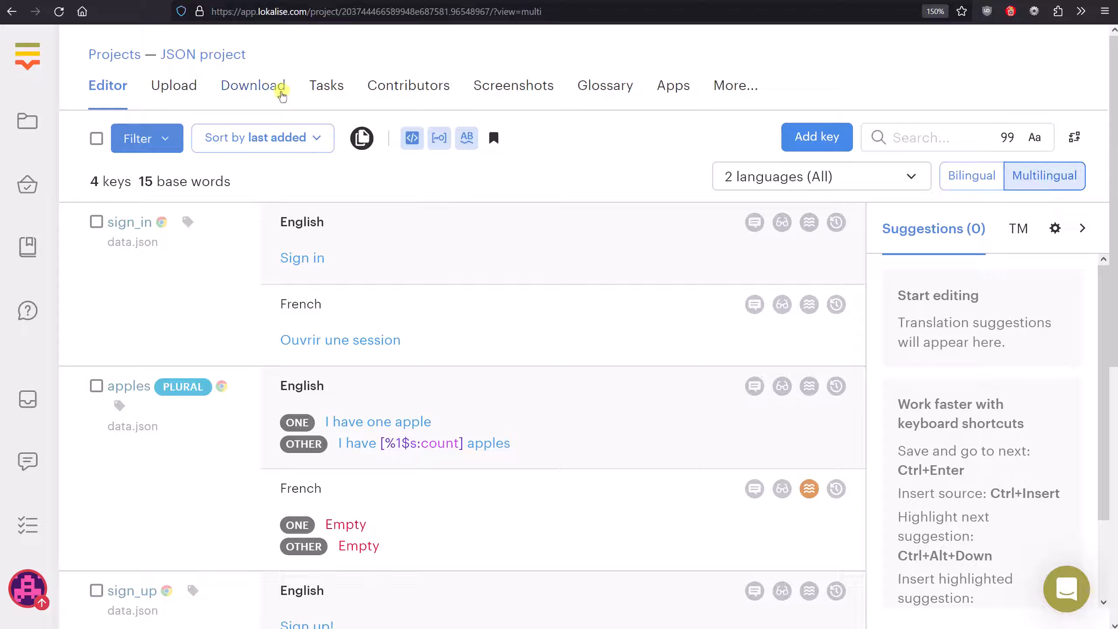
Go to the project's download settings and set the export file format to Excel (.xlsx)
left_click(280, 88)
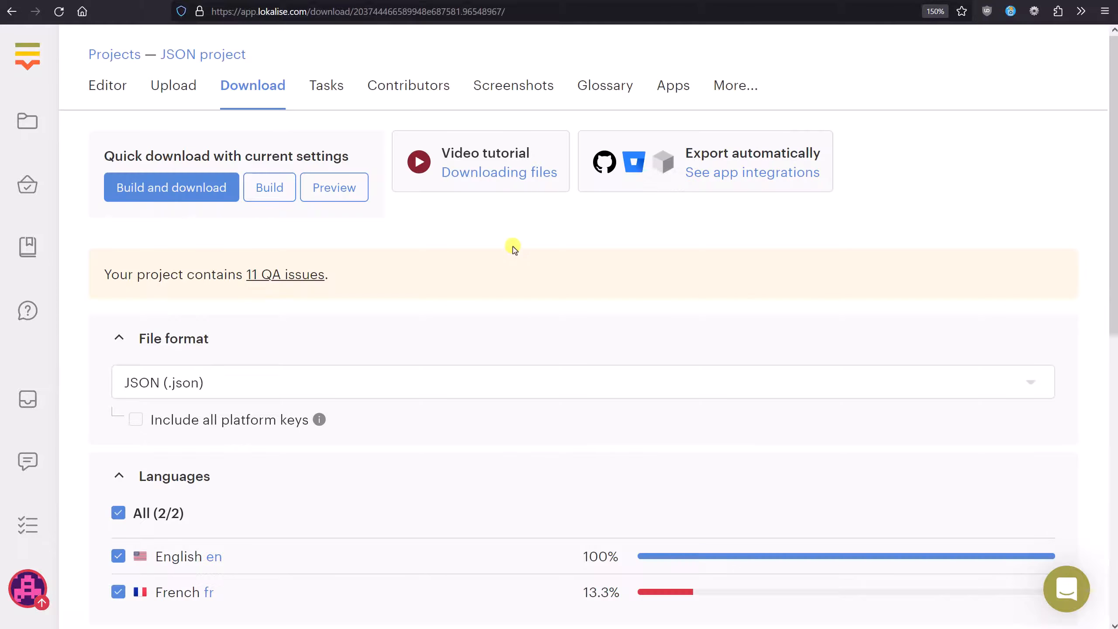
scroll(446, 187, "down", 3)
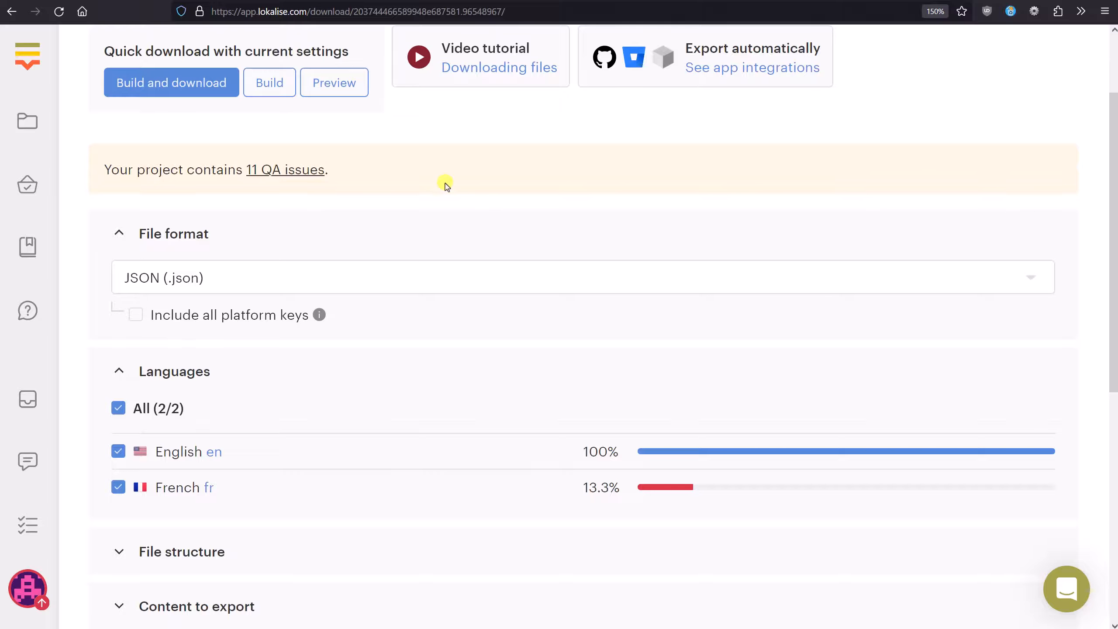
left_click(216, 277)
scroll(262, 182, "down", 3)
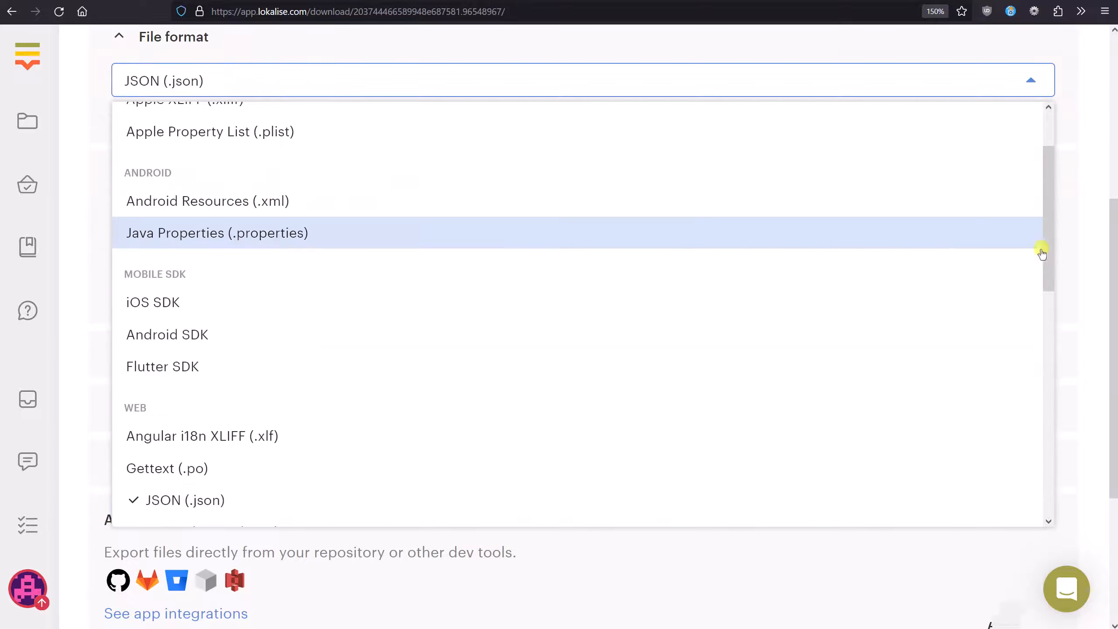
left_click_drag(1049, 240, 1045, 197)
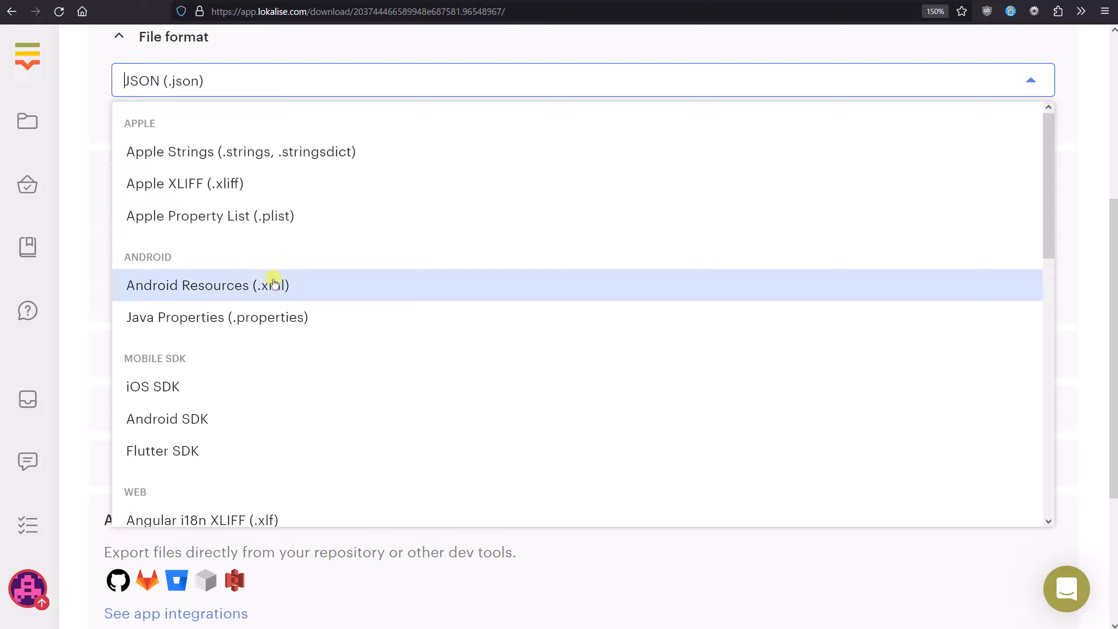
scroll(207, 287, "down", 2)
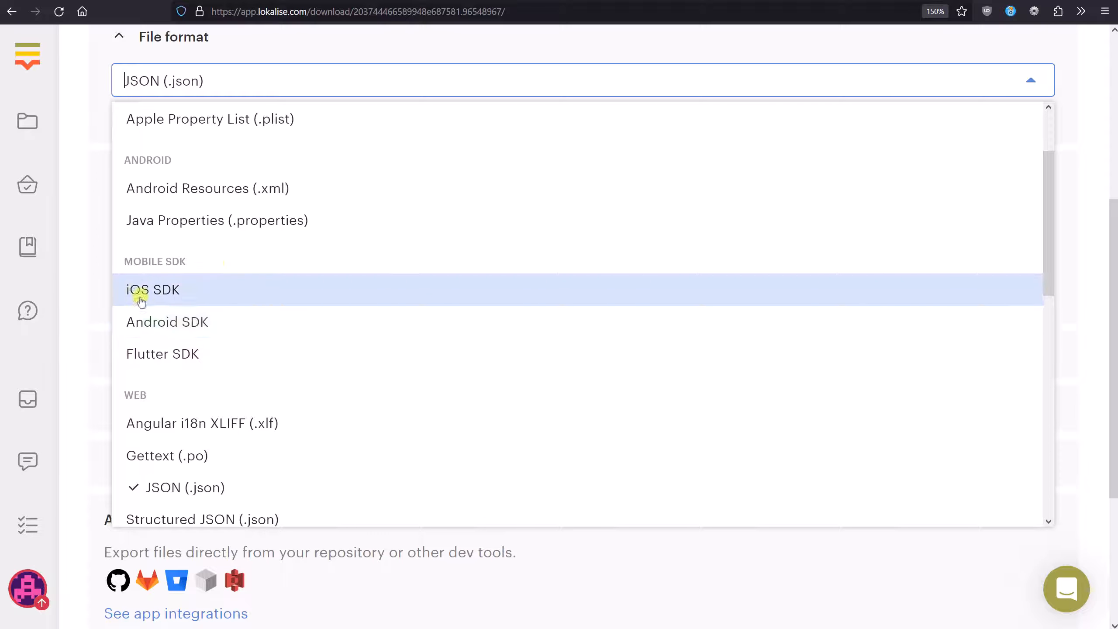
left_click_drag(1043, 217, 1049, 335)
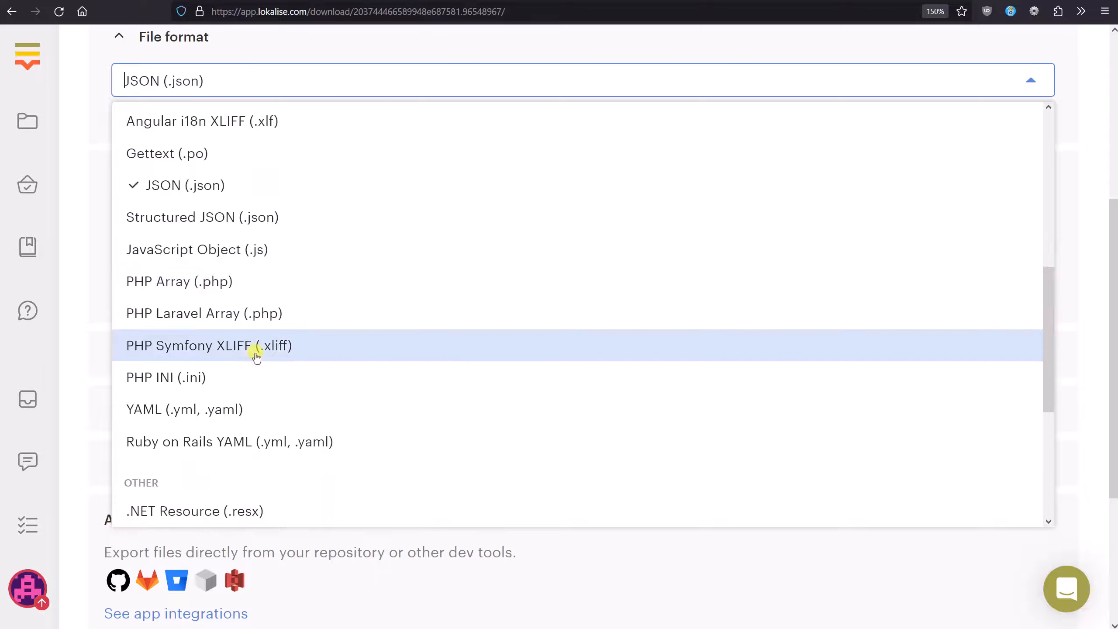
scroll(254, 350, "down", 5)
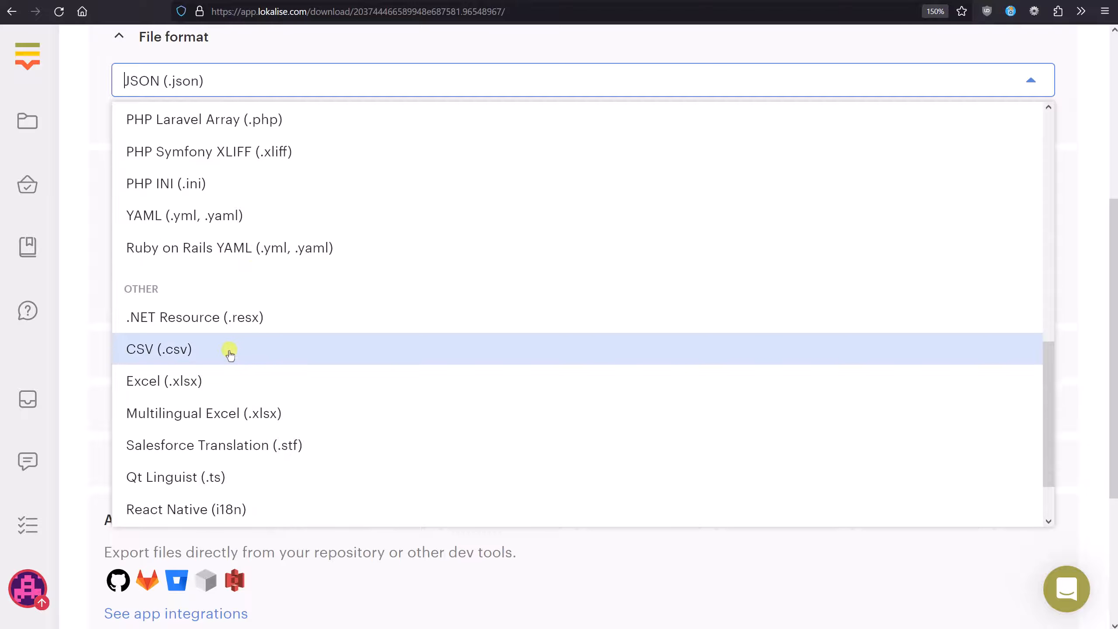
left_click(188, 381)
scroll(191, 387, "up", 2)
scroll(275, 286, "down", 2)
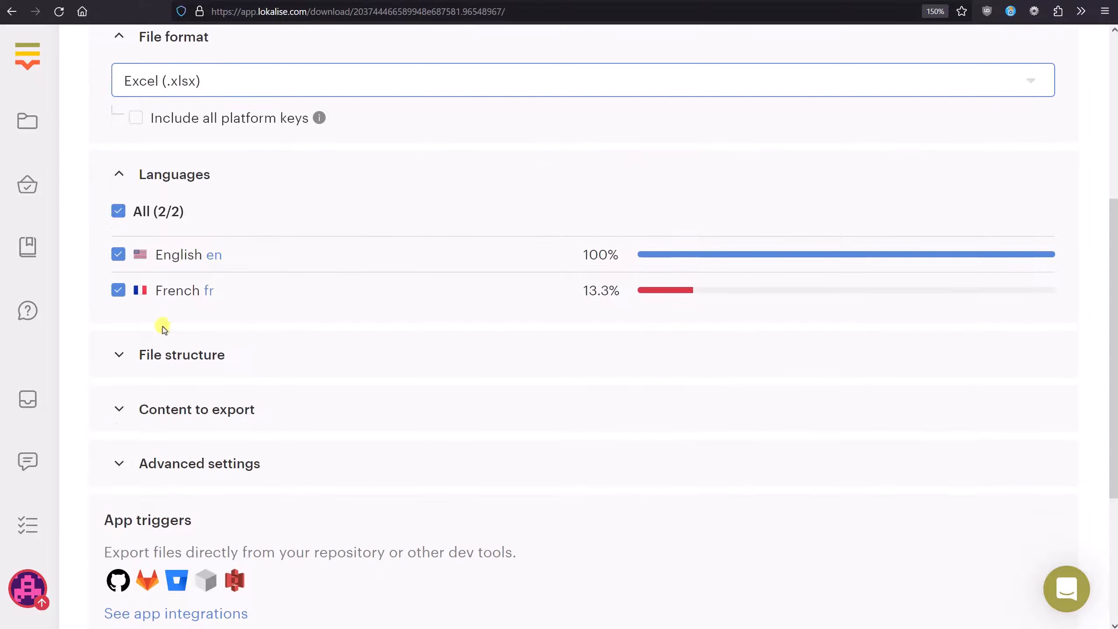
Exclude French from the export languages and check the file structure and content filtering options
left_click(118, 290)
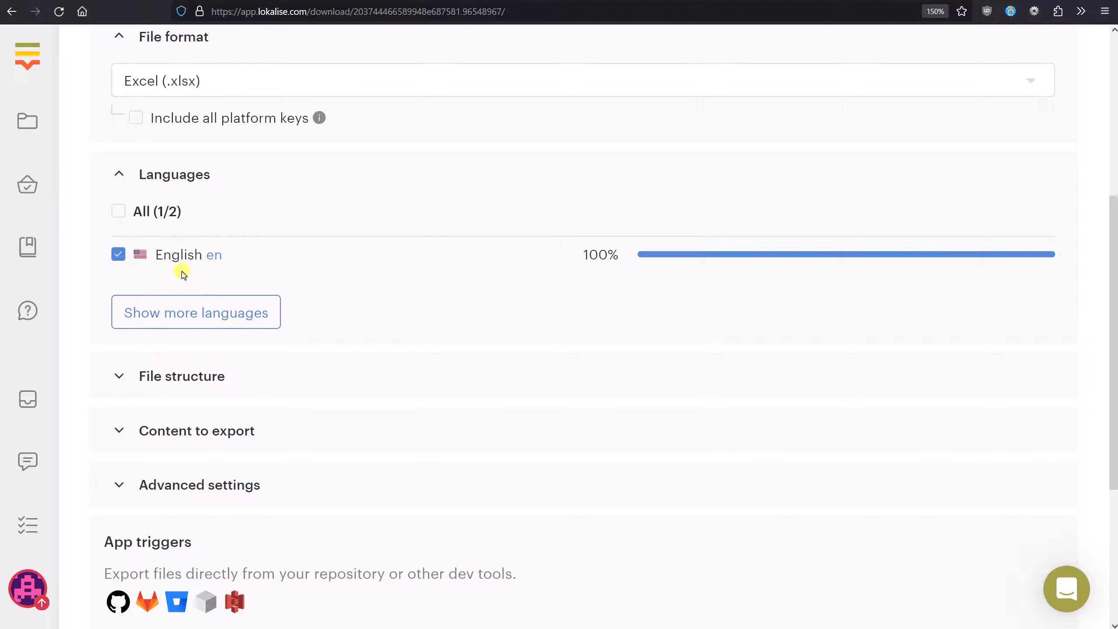
scroll(184, 274, "down", 2)
left_click(132, 273)
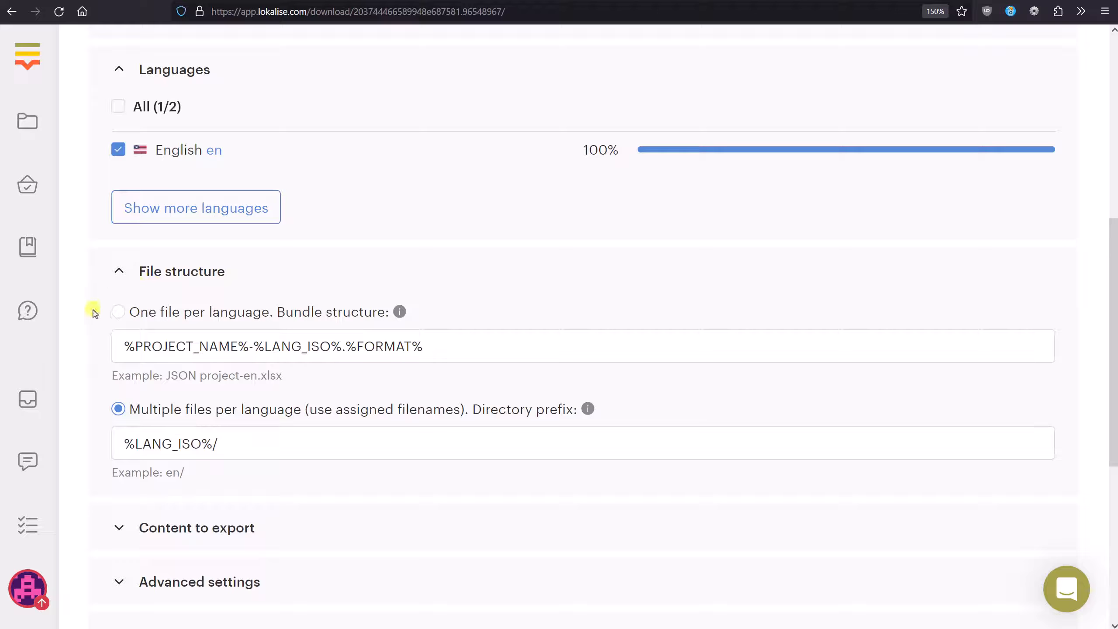
left_click(117, 282)
left_click(240, 234)
scroll(244, 263, "down", 2)
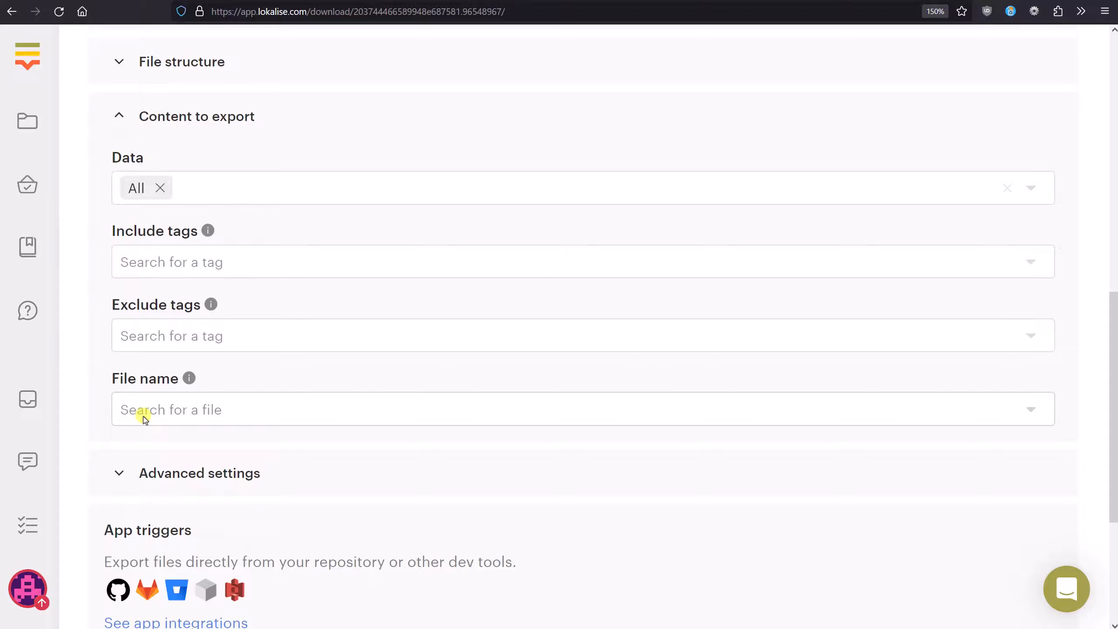
Check the platform groups of the available file formats and include all platform keys in the Excel export
scroll(143, 418, "up", 8)
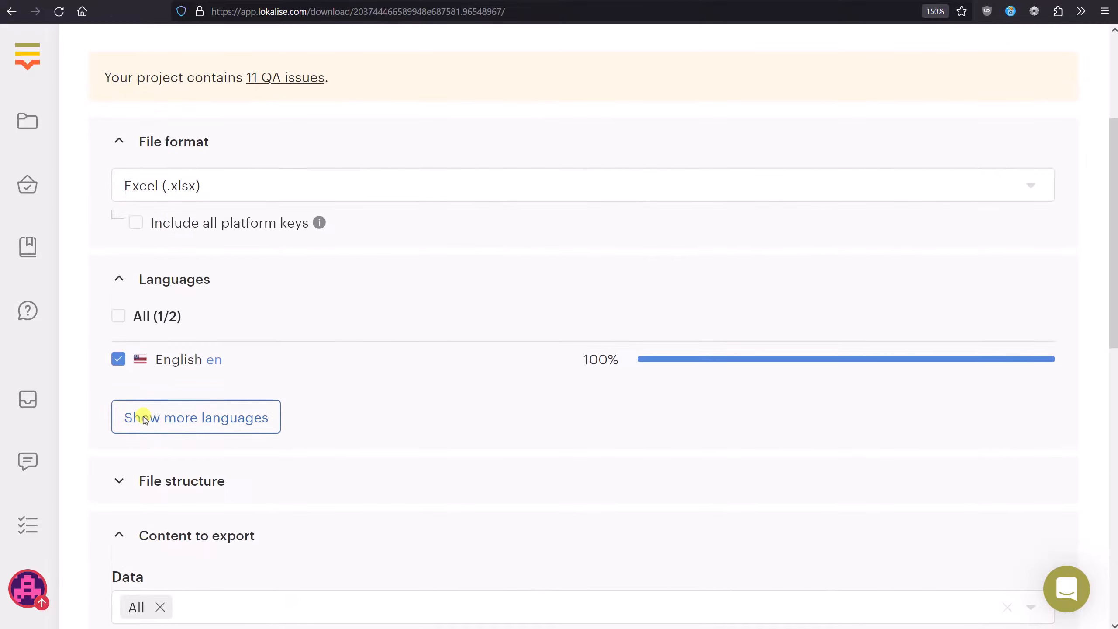
left_click(158, 186)
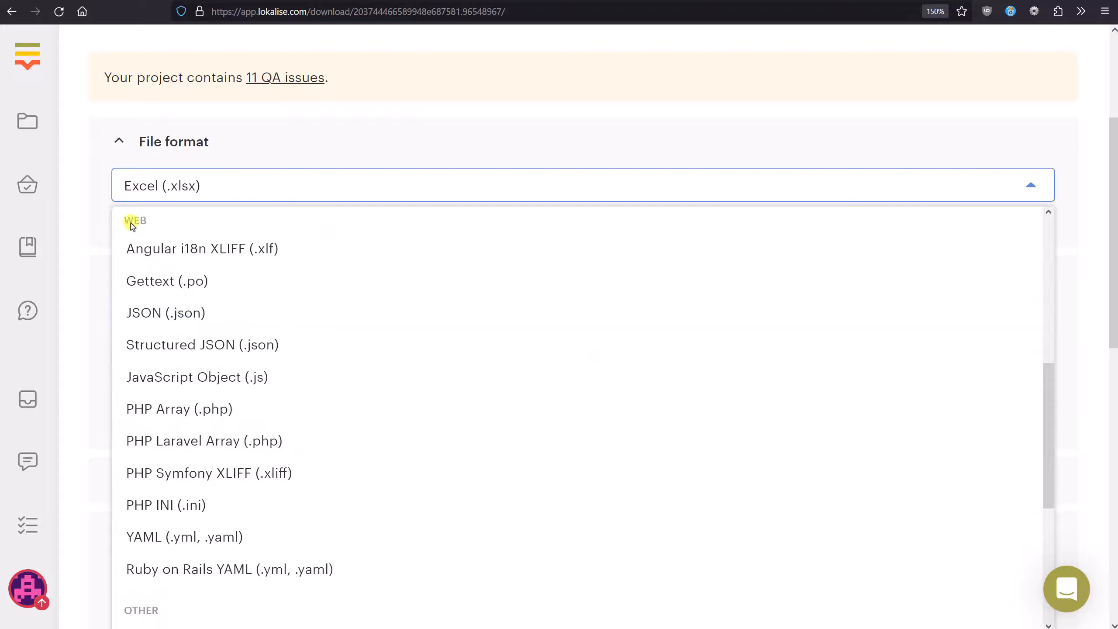
scroll(262, 344, "down", 5)
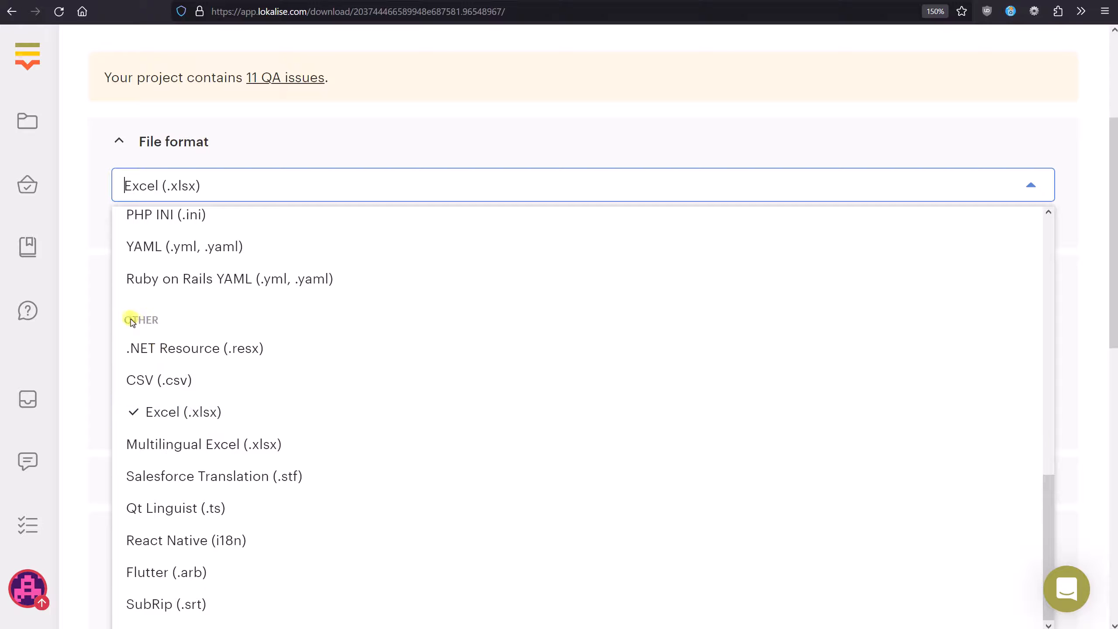
left_click(82, 305)
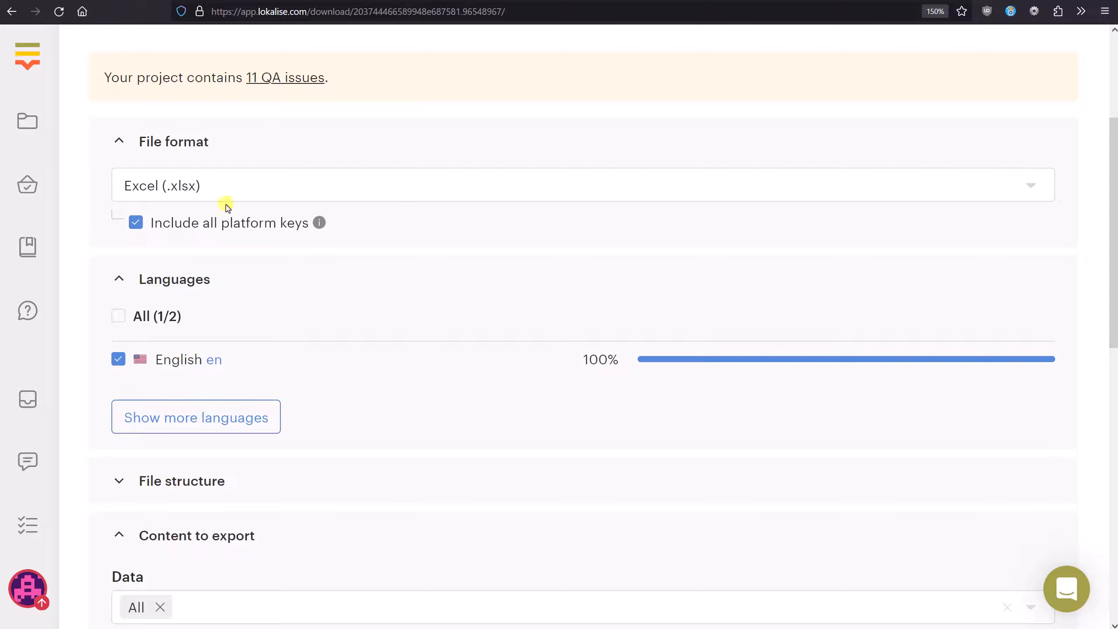
left_click(211, 189)
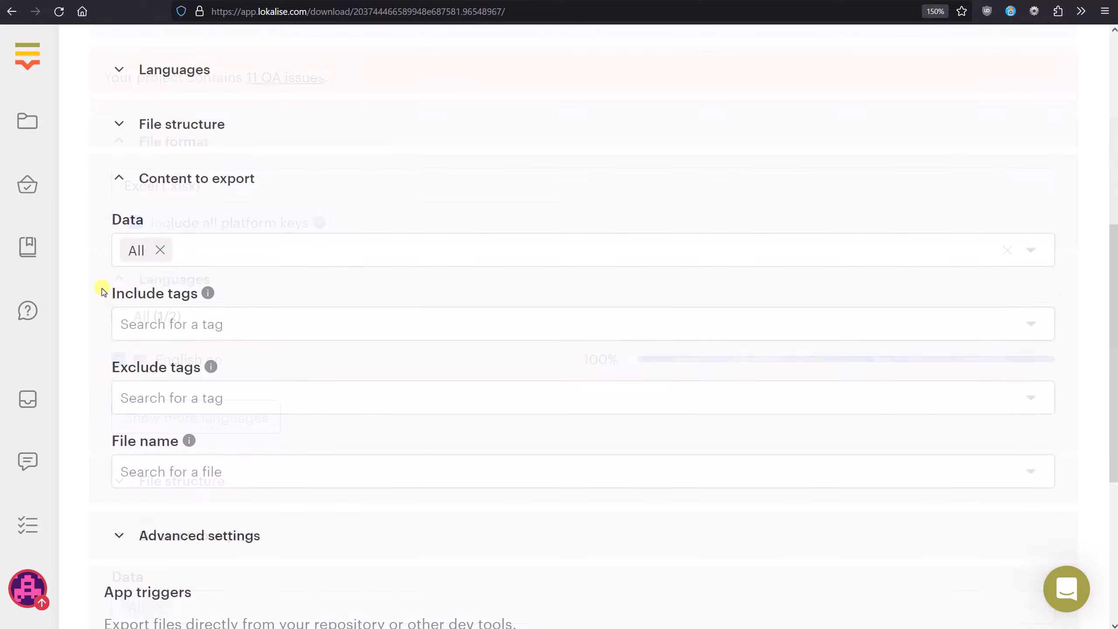
scroll(105, 286, "down", 2)
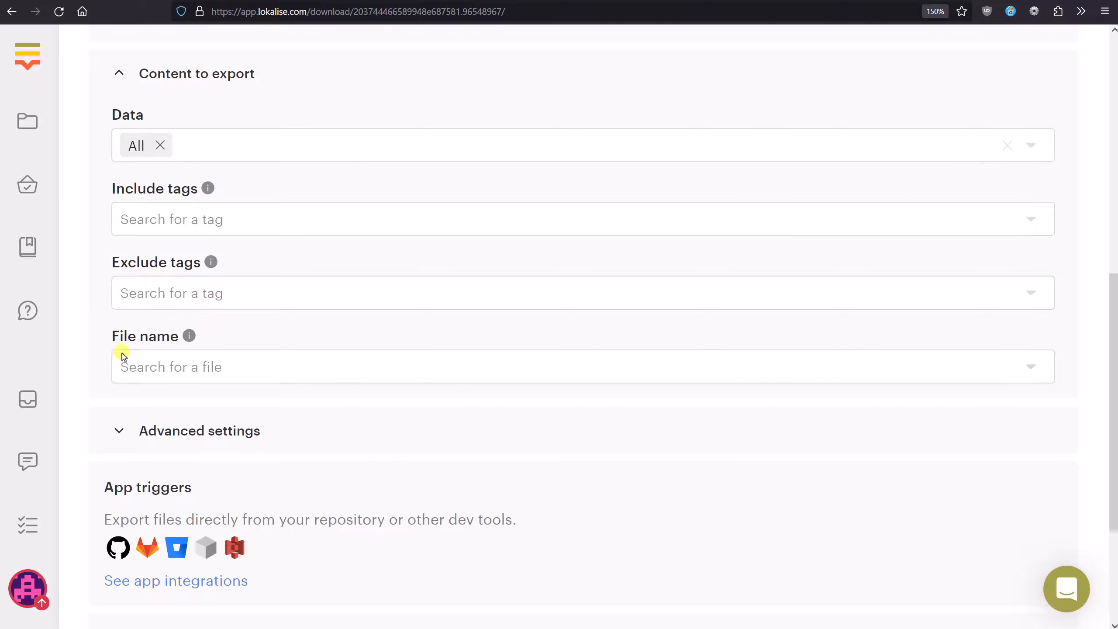
left_click(174, 367)
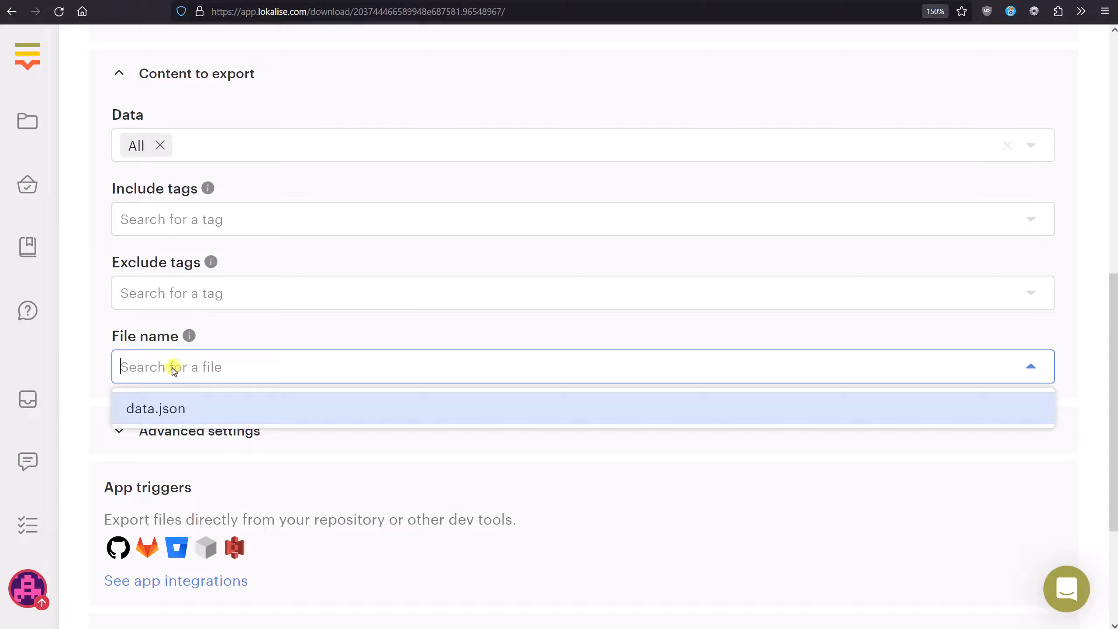
left_click(171, 414)
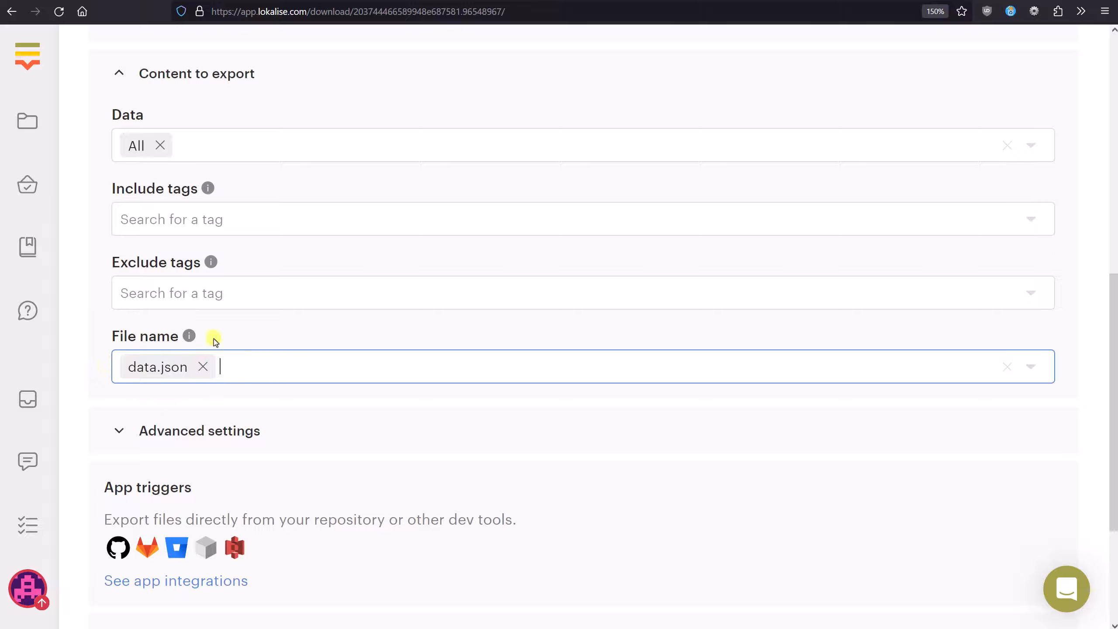
left_click(202, 368)
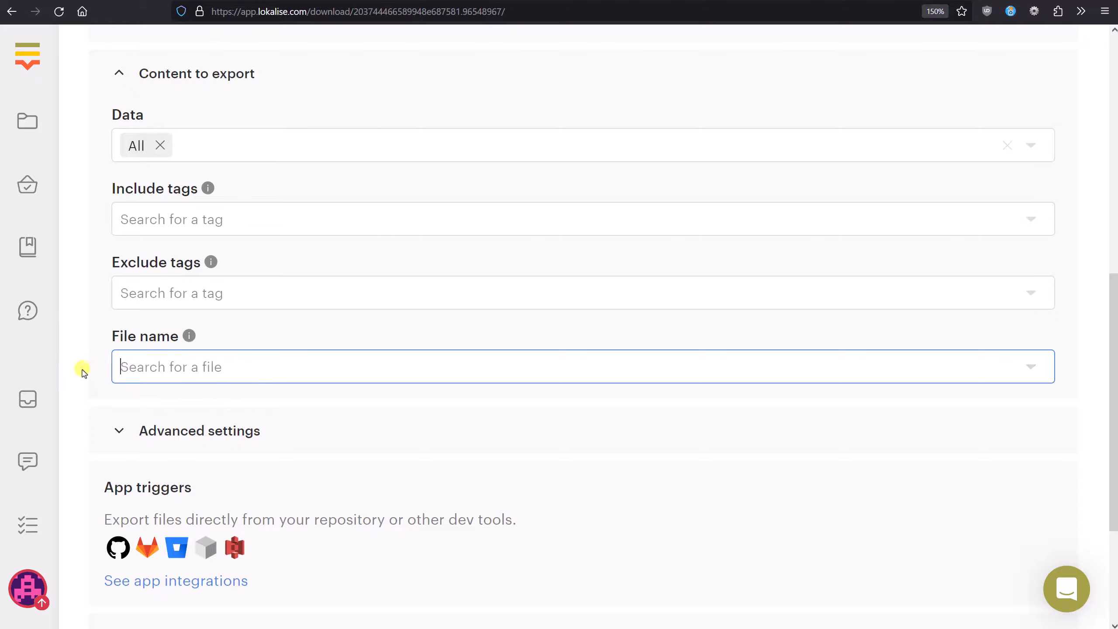
Examine the advanced export settings, including empty translations, key sorting, plural format and placeholder format
scroll(88, 379, "down", 3)
left_click(111, 324)
scroll(85, 325, "down", 3)
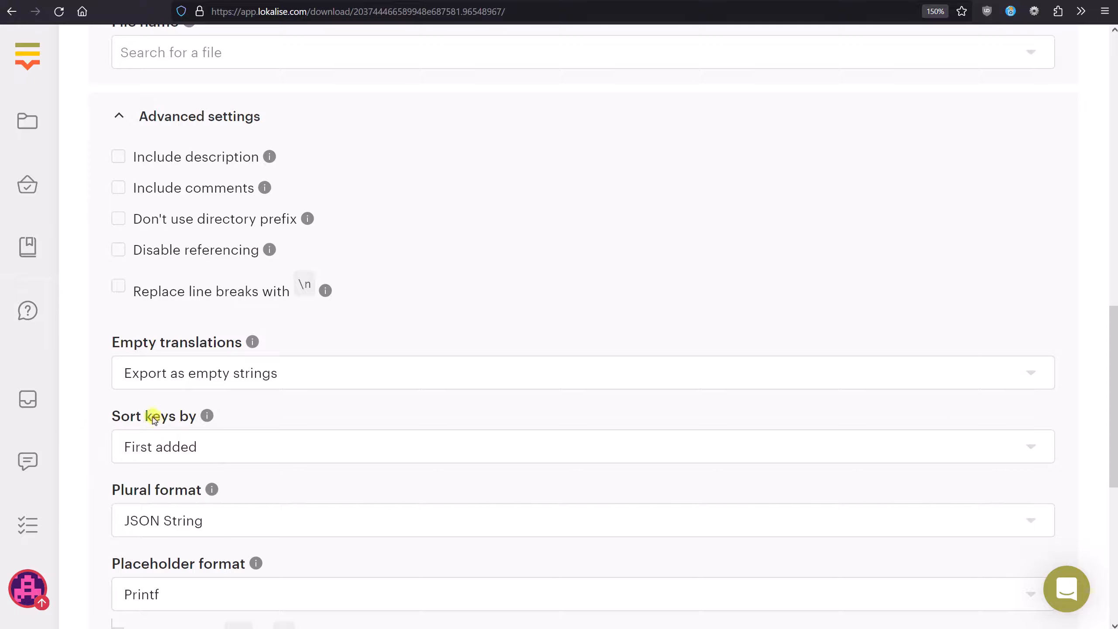
scroll(88, 251, "down", 5)
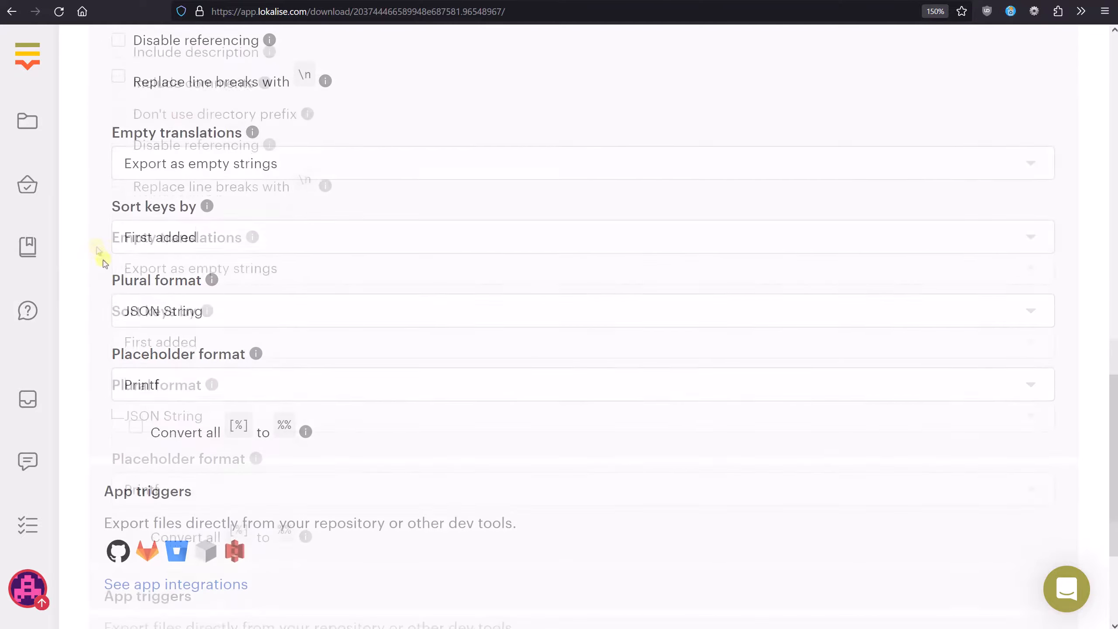
left_click(201, 390)
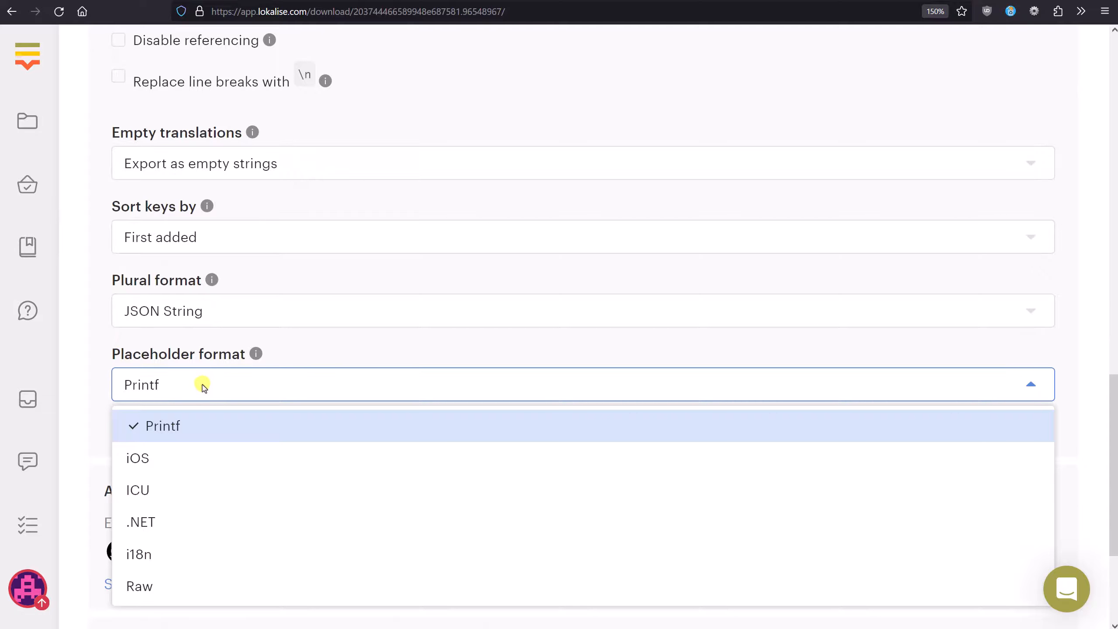
left_click(202, 386)
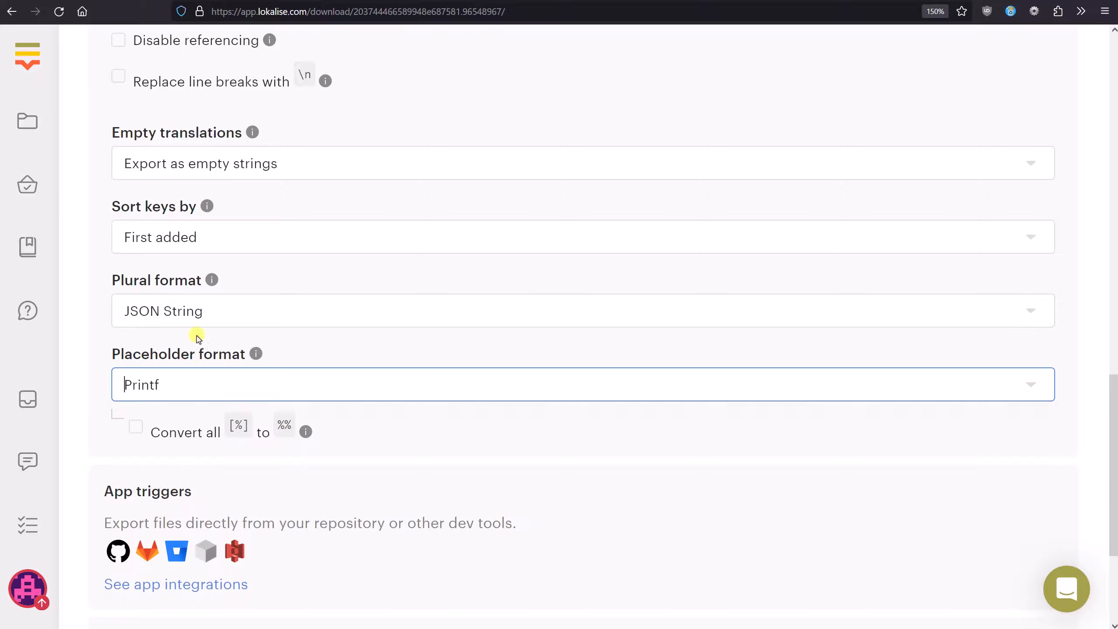
left_click(198, 311)
left_click(200, 313)
Build and download the export, and open the en folder inside JSON_project.zip
scroll(201, 312, "down", 5)
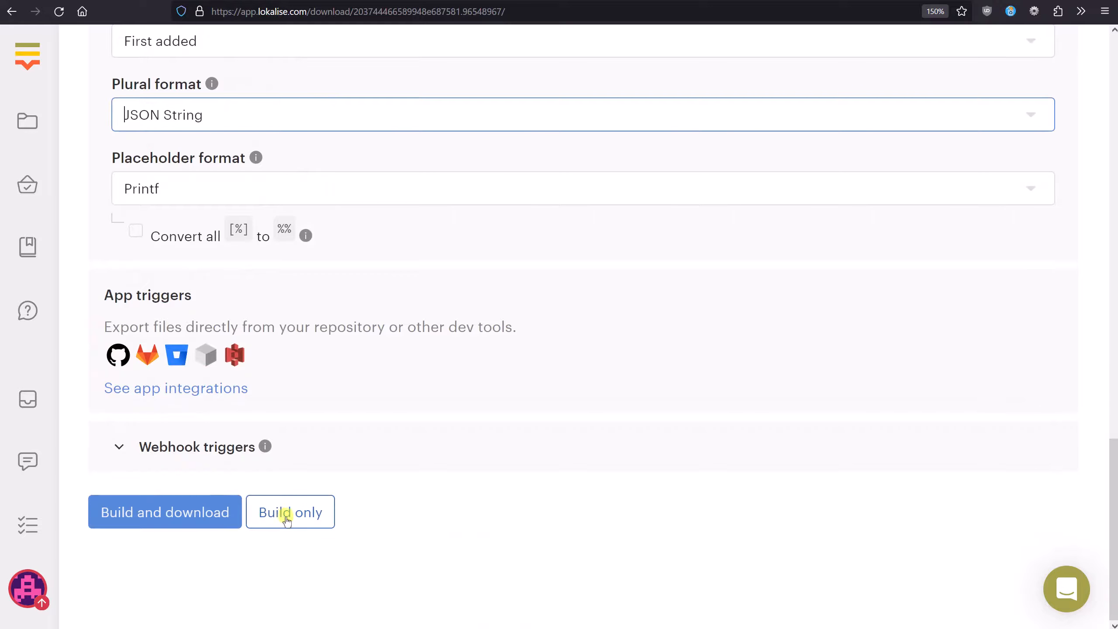
left_click(215, 512)
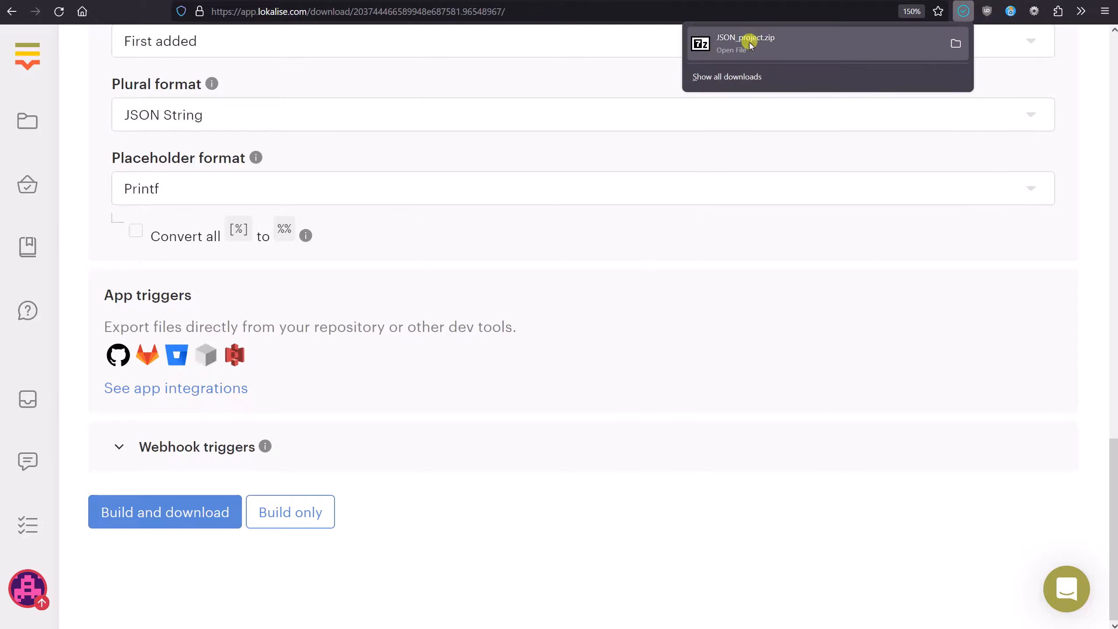
left_click(750, 44)
double_click(168, 118)
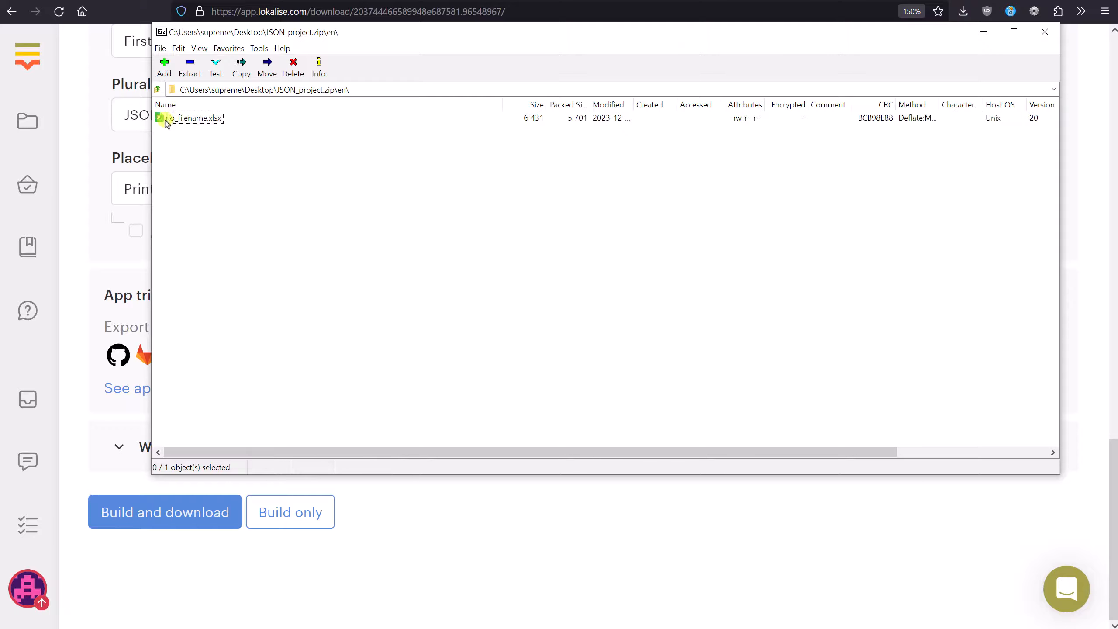
Open no_filename.xlsx from the archive, check its key and English translation columns, and close the archive window
left_click(208, 119)
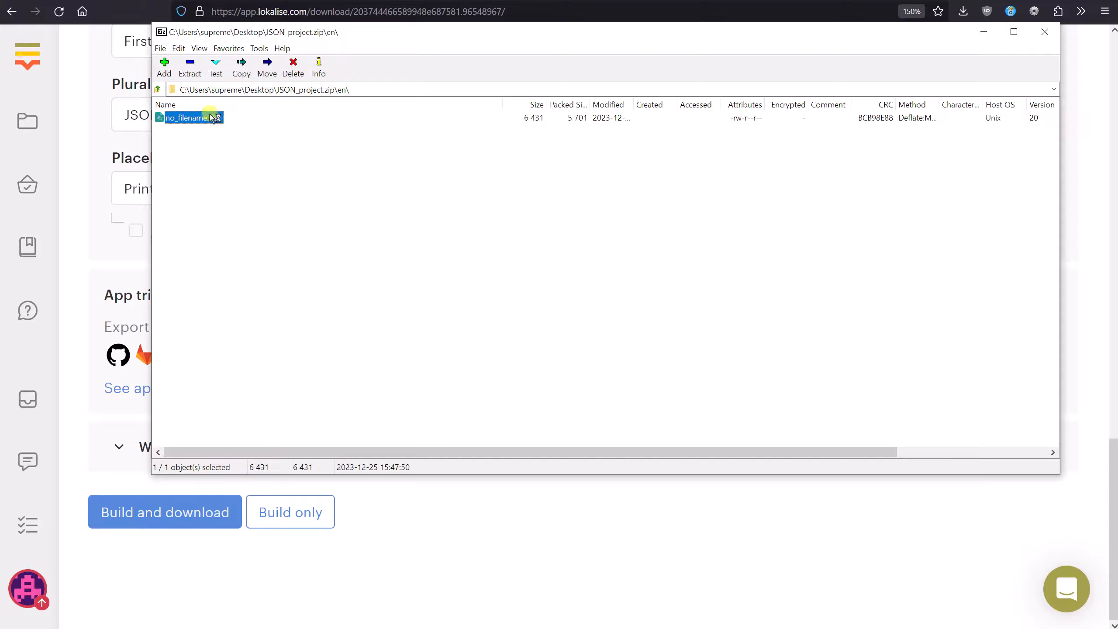
double_click(211, 118)
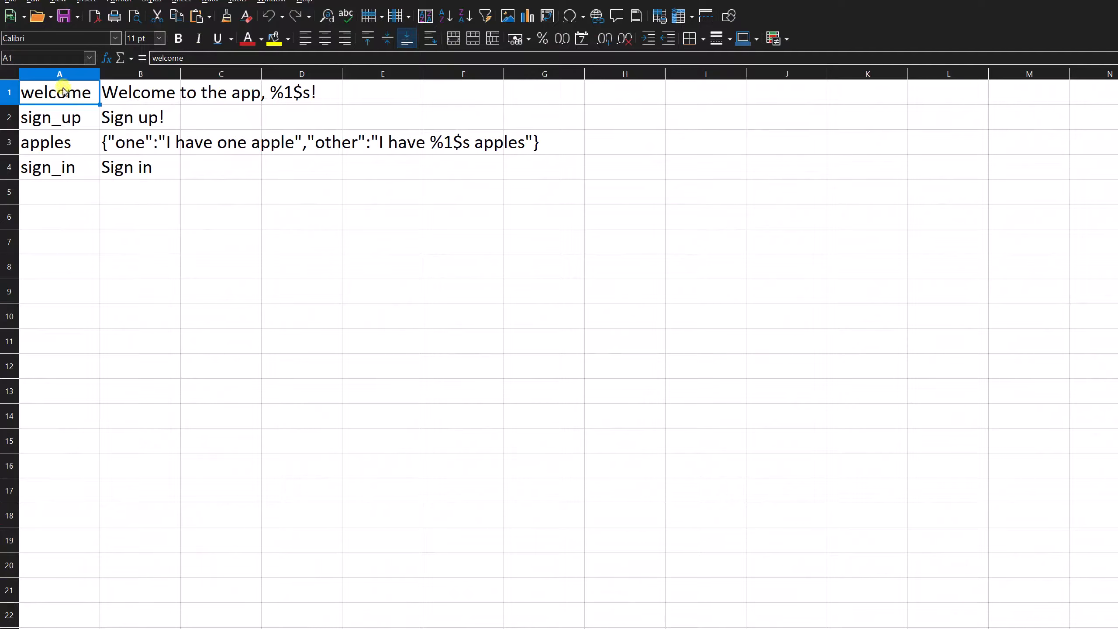
left_click_drag(57, 90, 63, 164)
left_click_drag(124, 94, 128, 164)
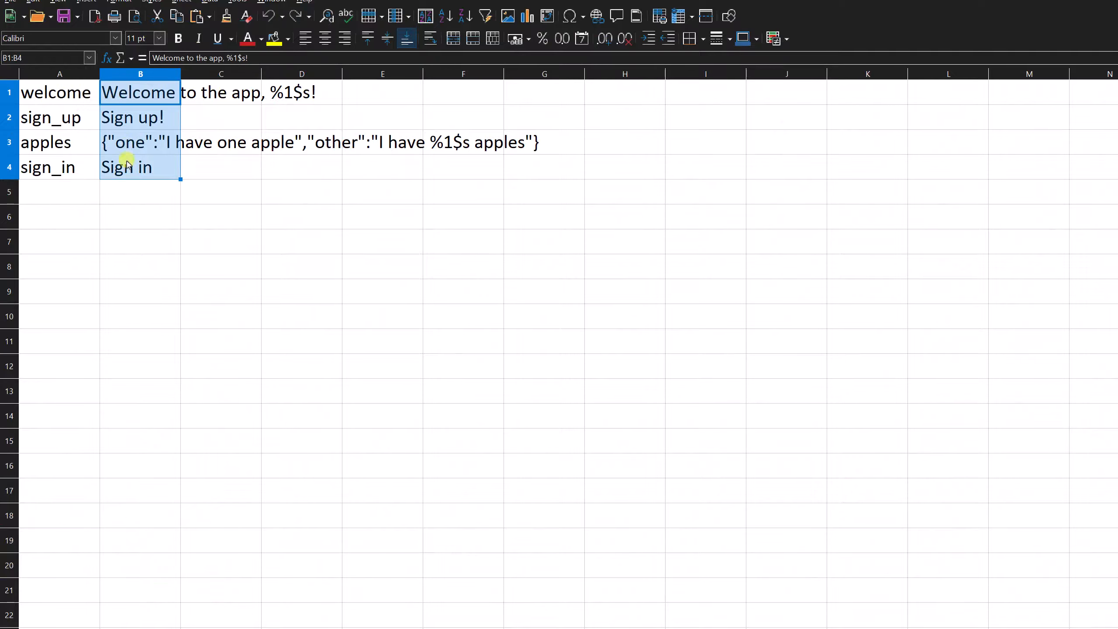
left_click(161, 245)
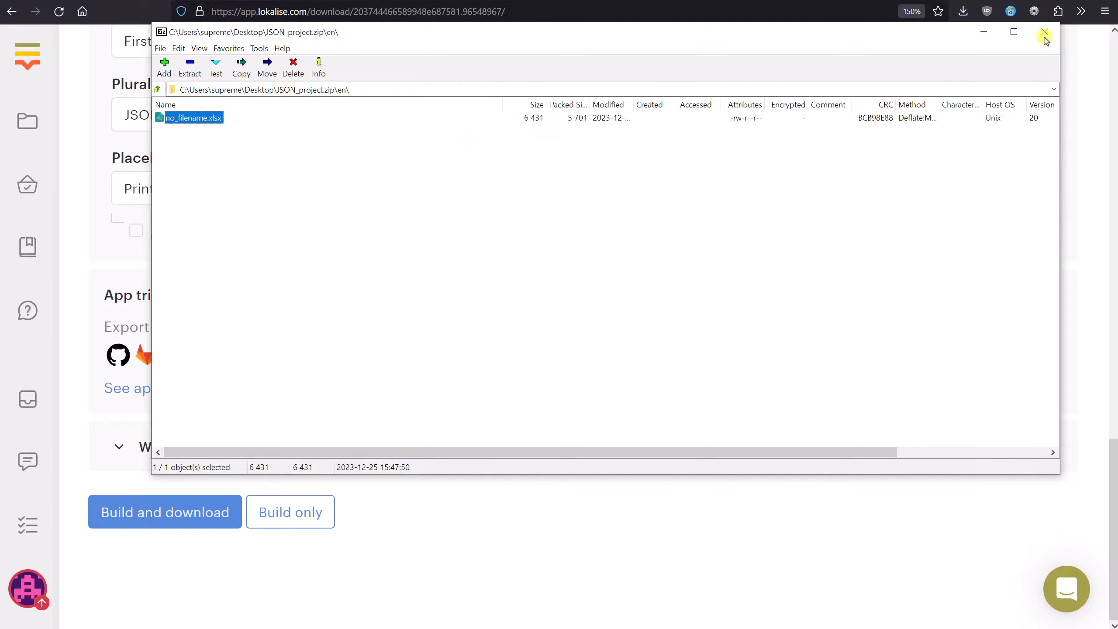
left_click(1045, 34)
Change the export file format to CSV (.csv)
scroll(308, 322, "up", 5)
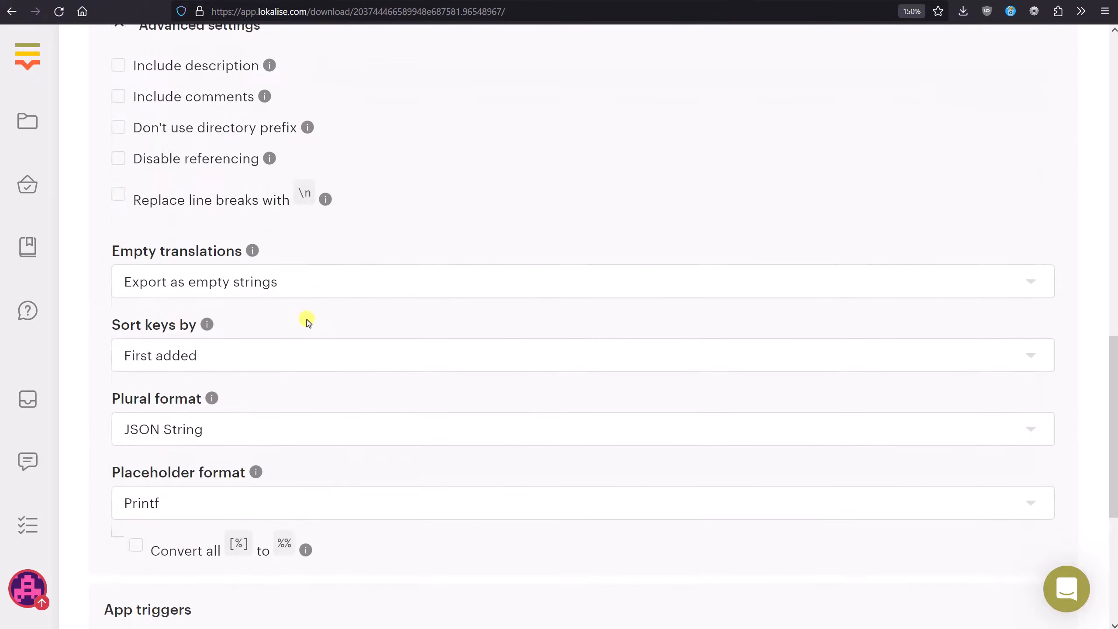
scroll(308, 323, "up", 10)
left_click(306, 187)
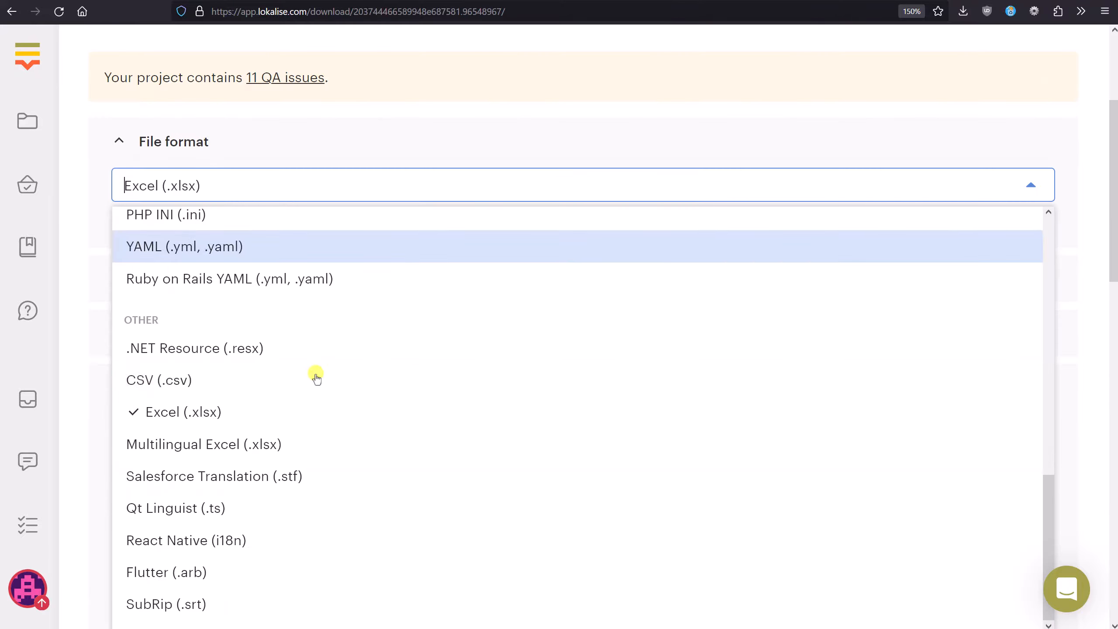
left_click(183, 381)
Preview the CSV export, examine the keys and translations in no_filename.csv, and return to the download page
scroll(82, 295, "down", 10)
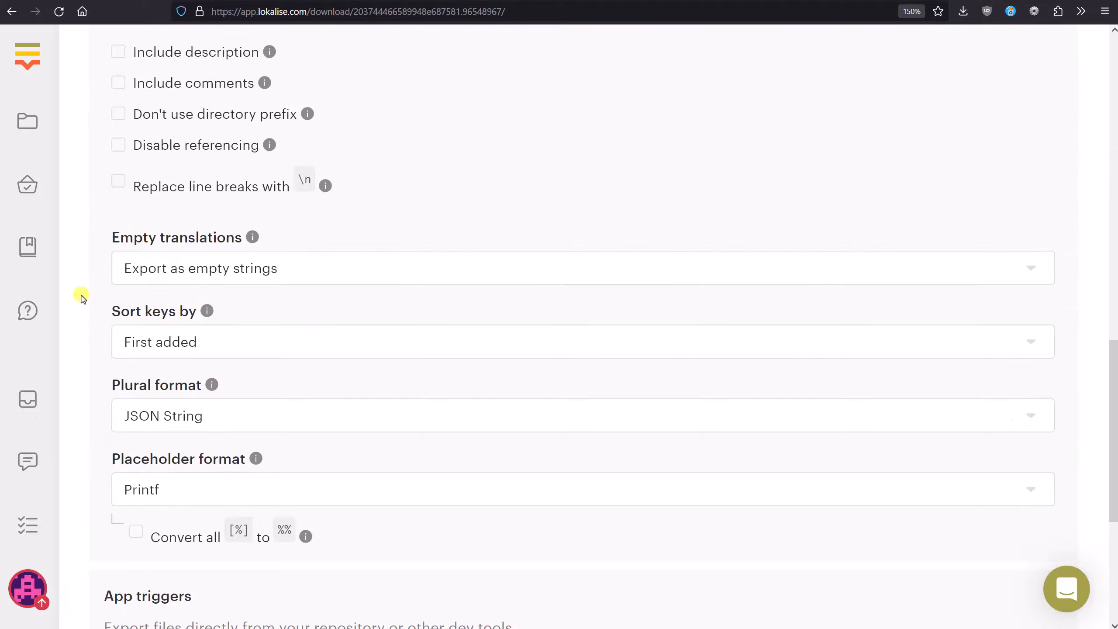
scroll(83, 295, "down", 2)
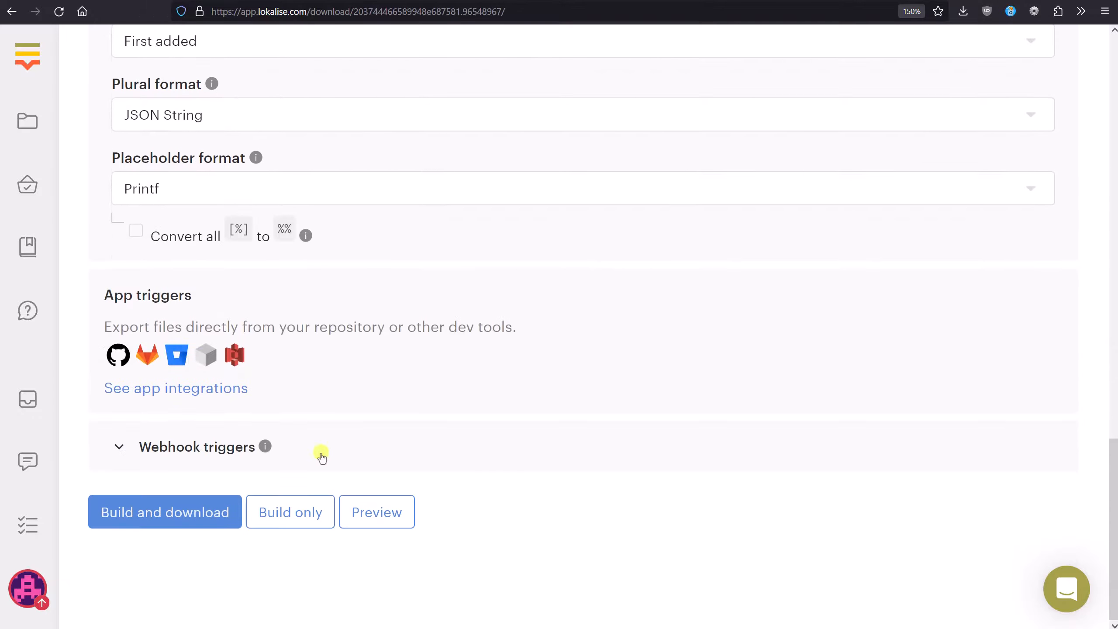
left_click(377, 515)
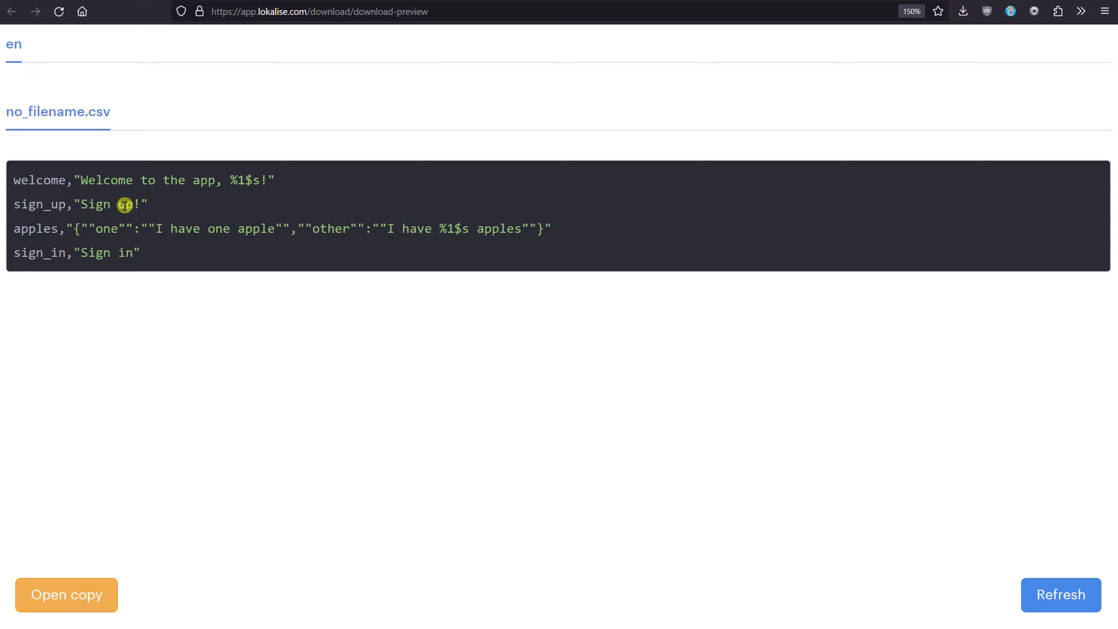
left_click_drag(136, 247, 9, 179)
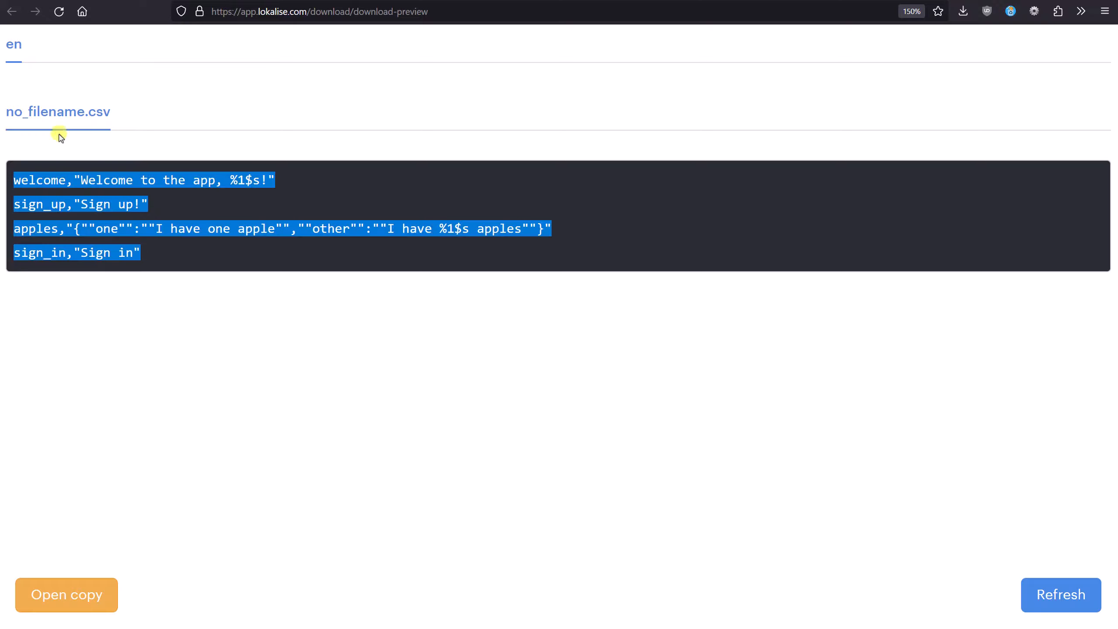
left_click(73, 0)
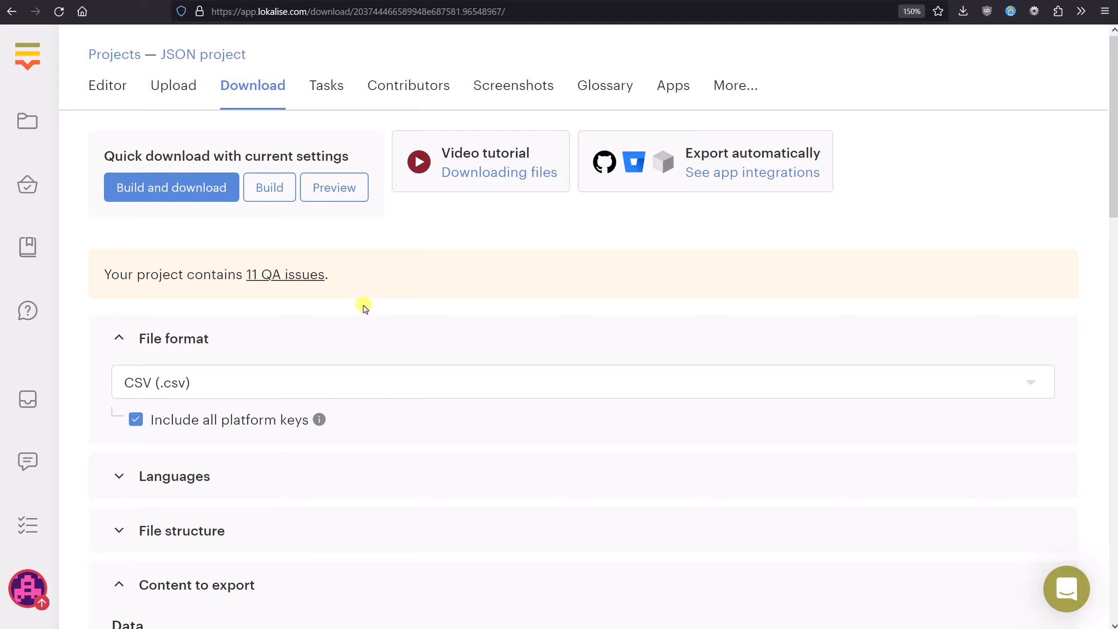
View the project's Contributors and Tasks pages, and browse the featured and general integrations in the Apps catalogue
left_click(414, 77)
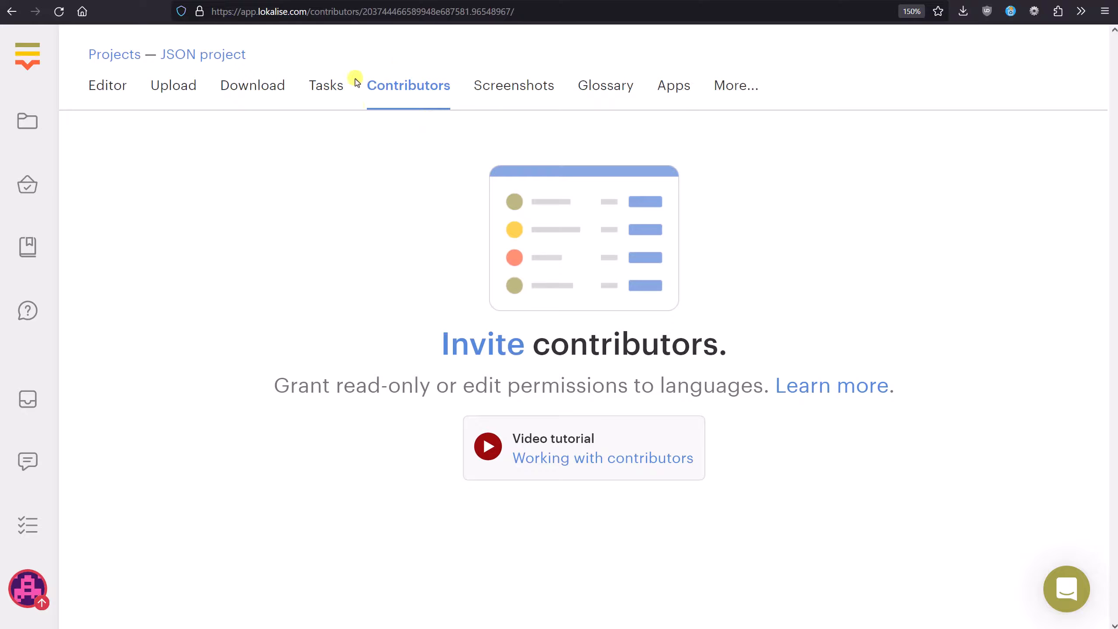
left_click(326, 85)
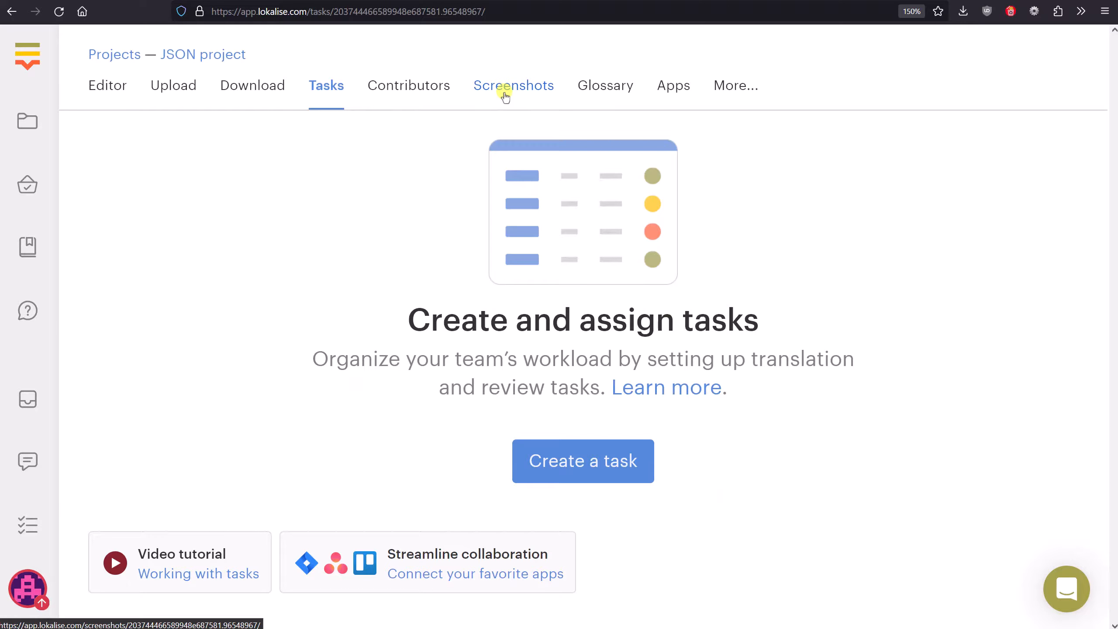
left_click(675, 92)
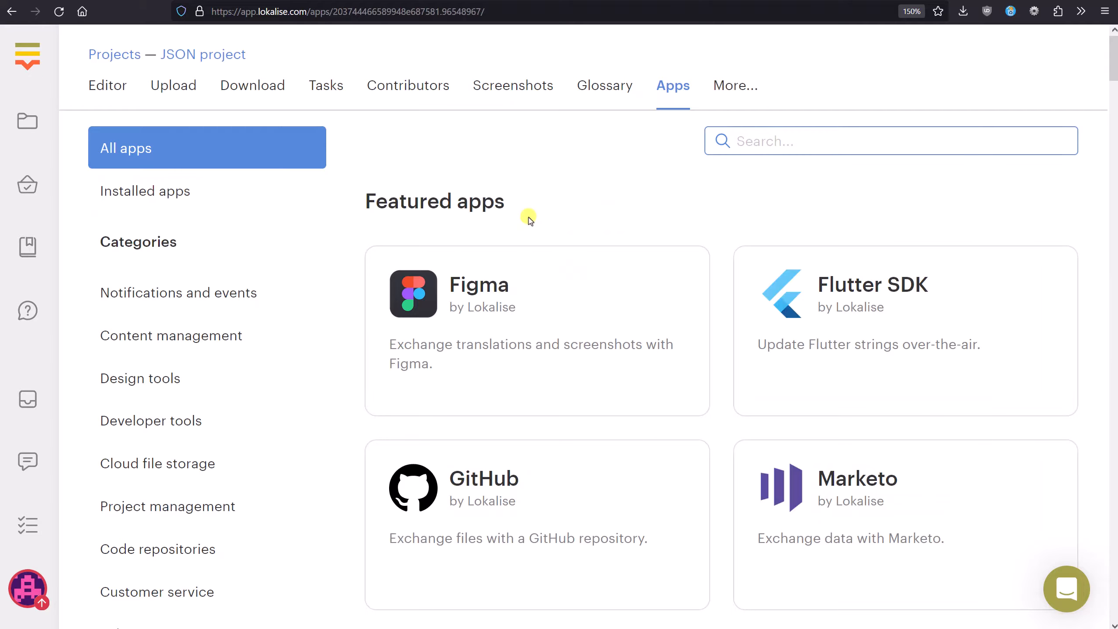
scroll(529, 219, "down", 10)
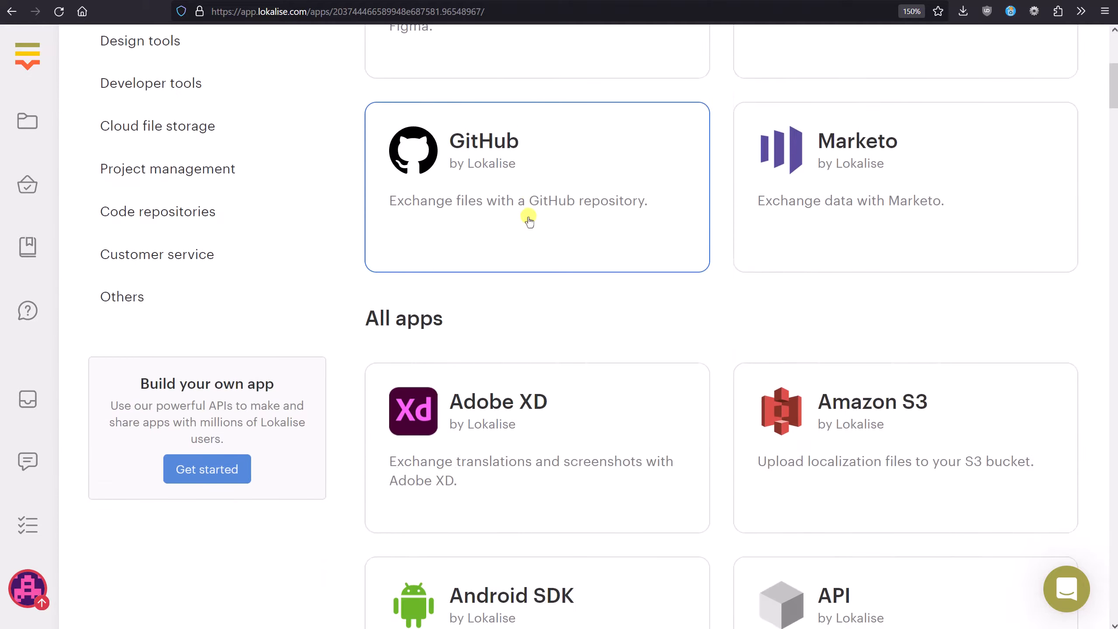
scroll(529, 219, "up", 5)
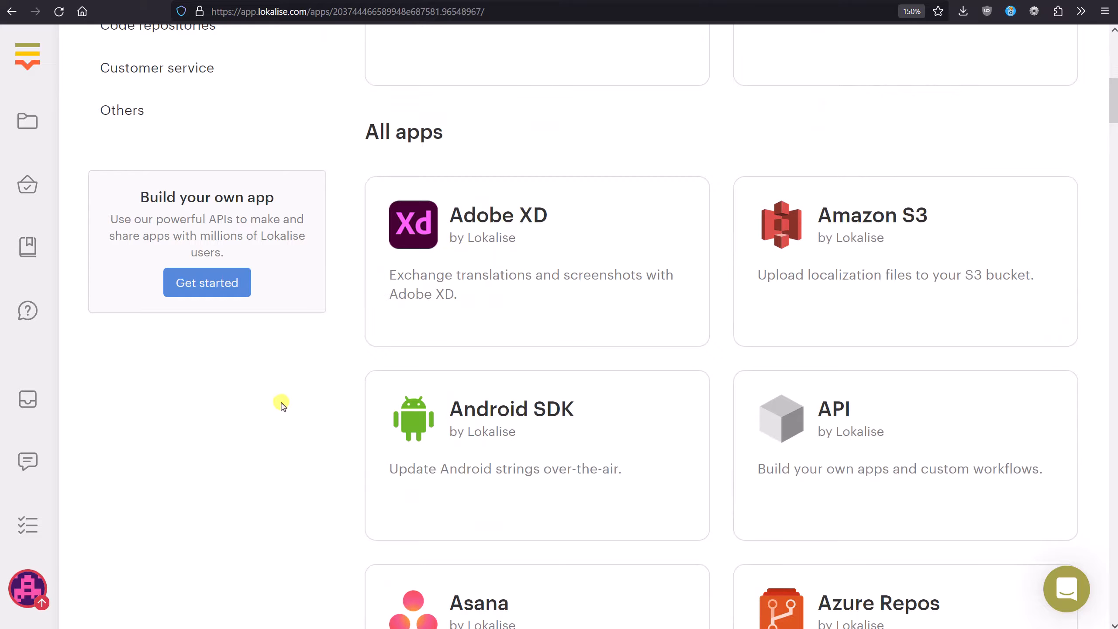
scroll(343, 425, "down", 12)
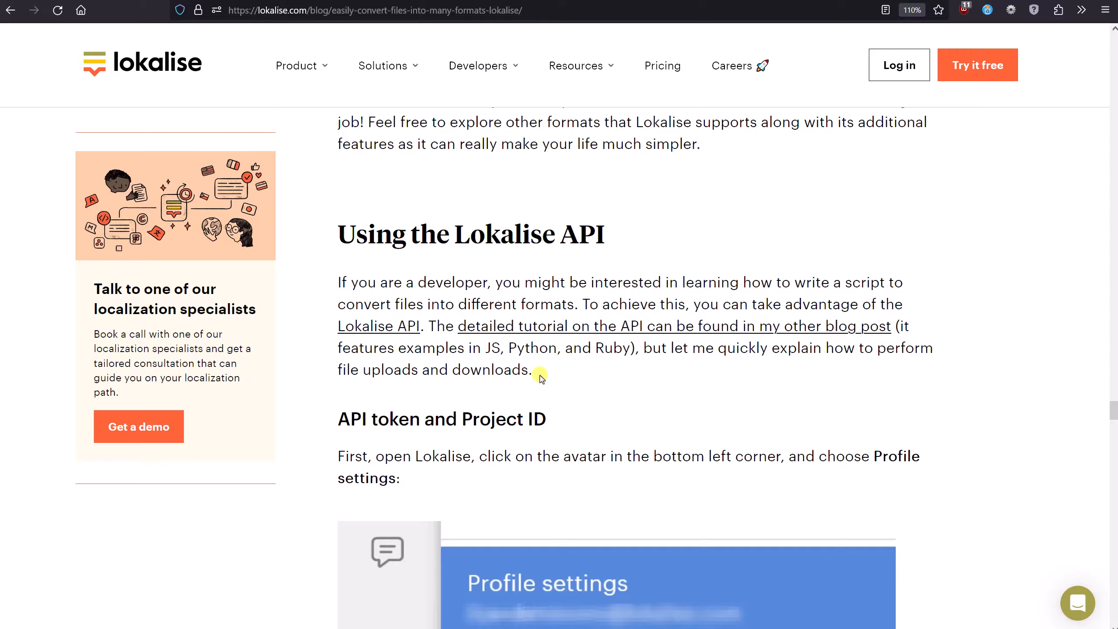
Read the blog article's "Using the Lokalise API" section, including how to generate an API token and find the project ID
left_click_drag(458, 238, 599, 241)
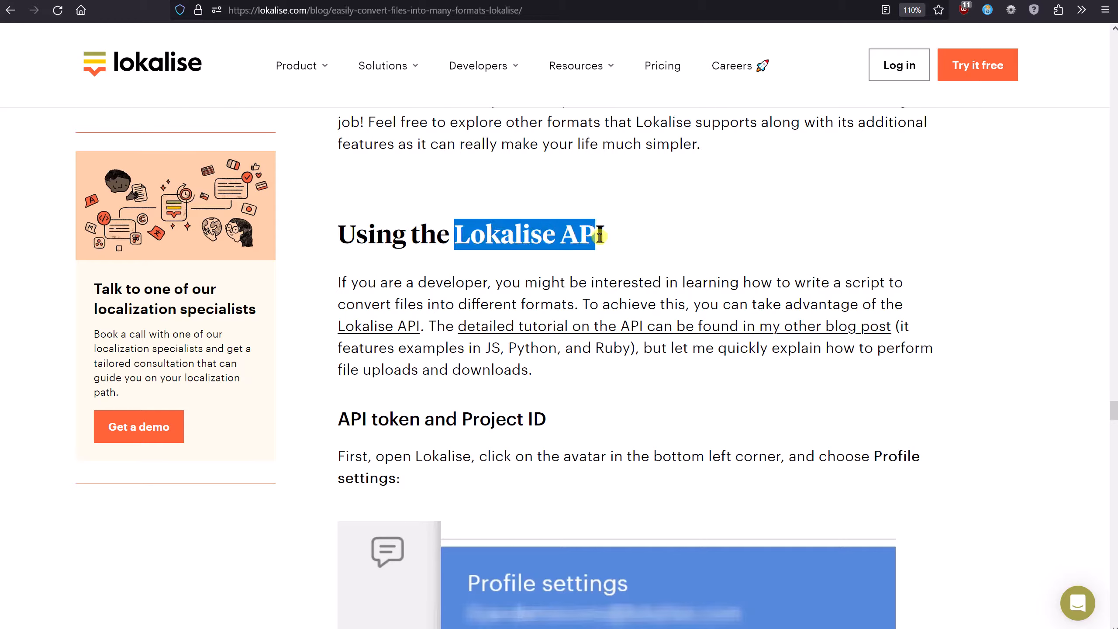
left_click(605, 242)
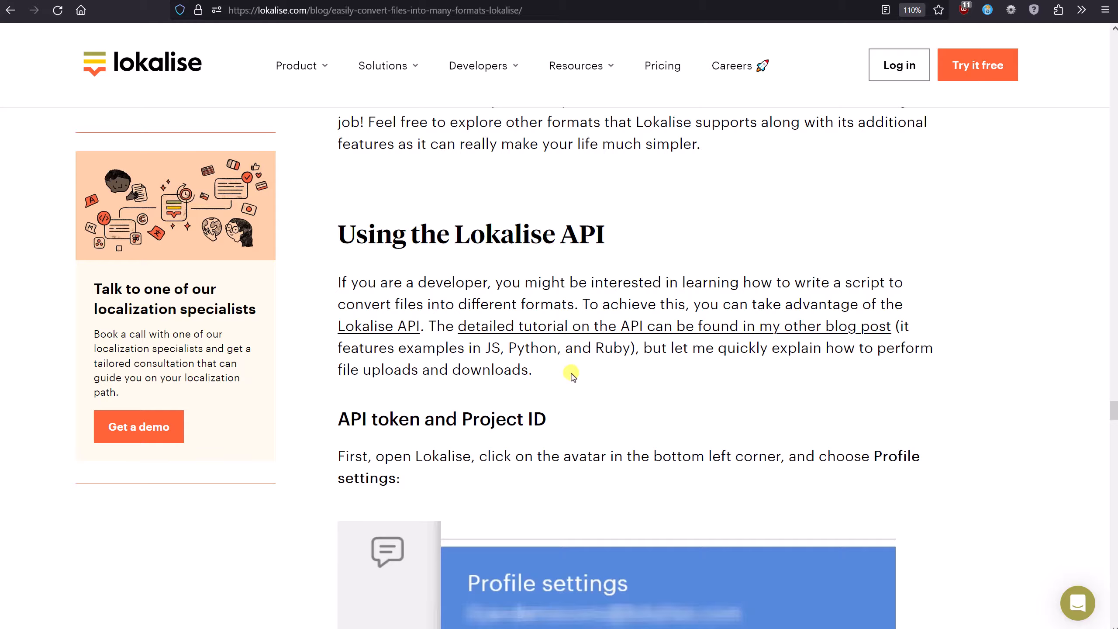
scroll(572, 375, "down", 10)
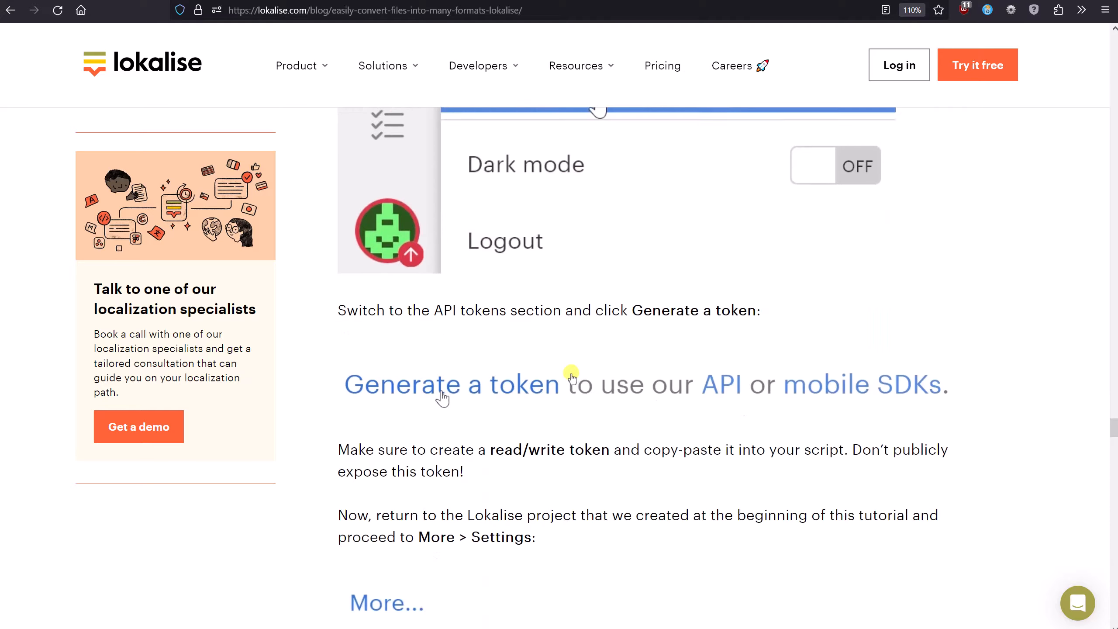
scroll(568, 375, "down", 3)
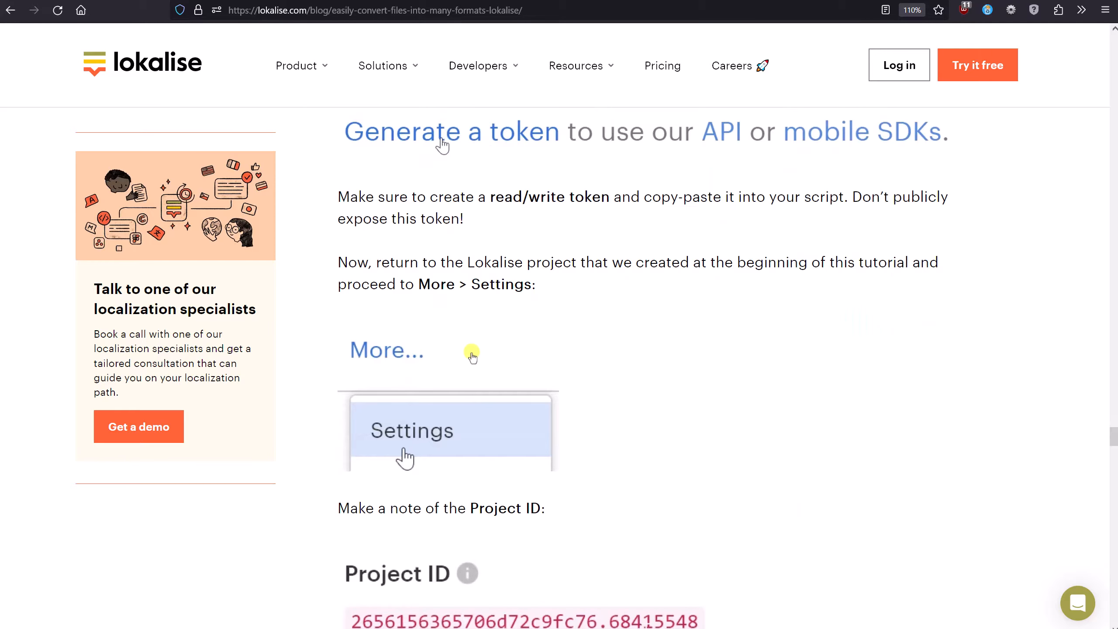
scroll(260, 507, "down", 12)
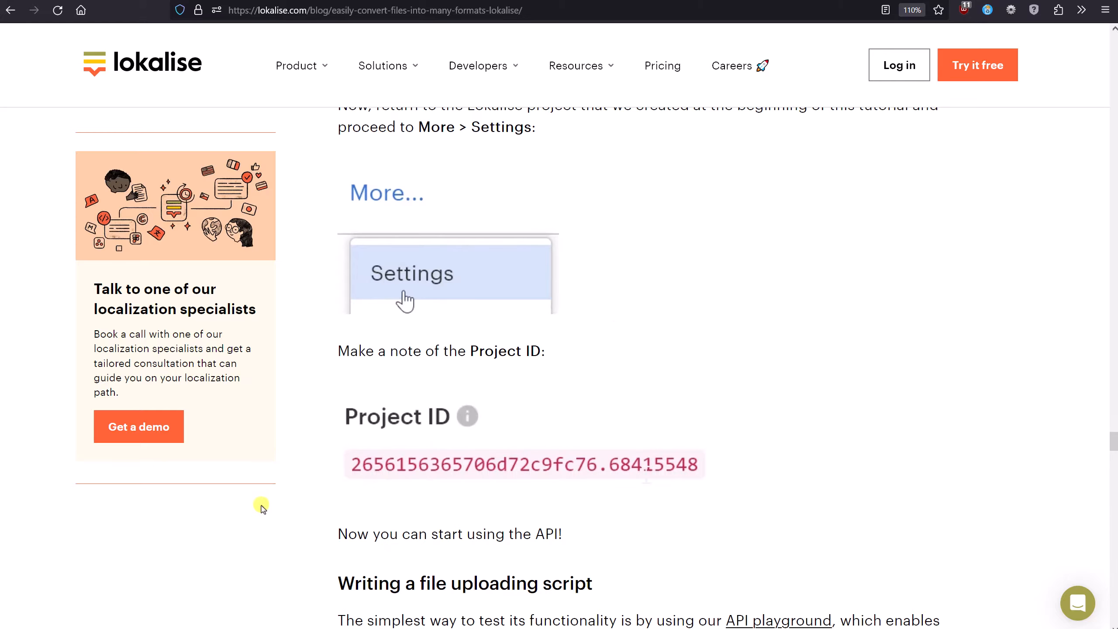
Examine the article's Node code samples for initializing the client, uploading a file and the waitUntilUploadingDone() function
scroll(262, 507, "down", 5)
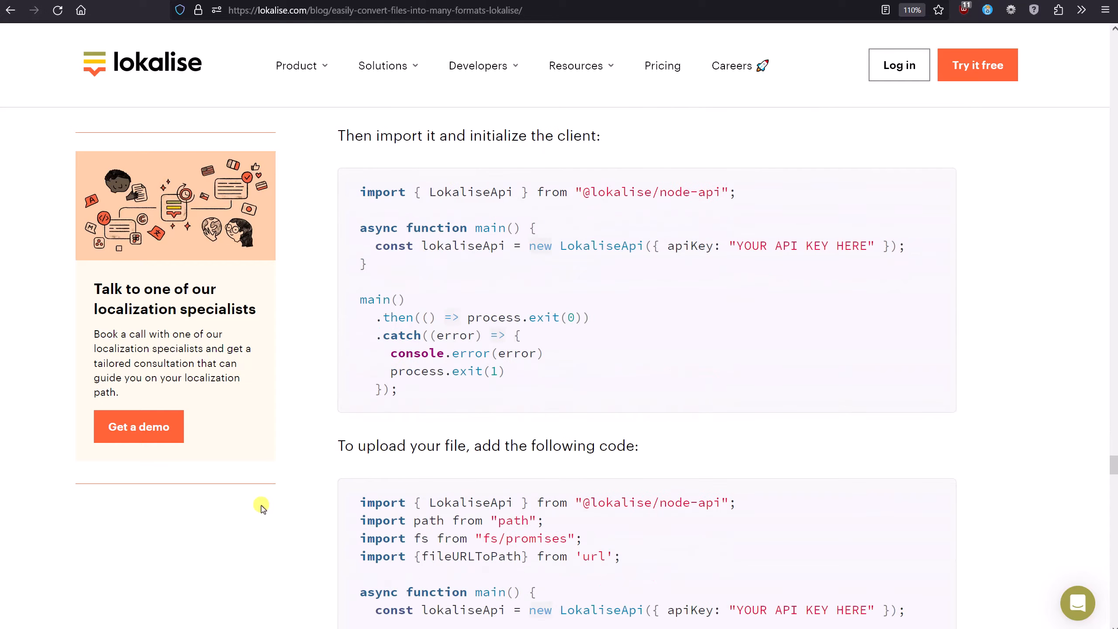
scroll(260, 507, "down", 13)
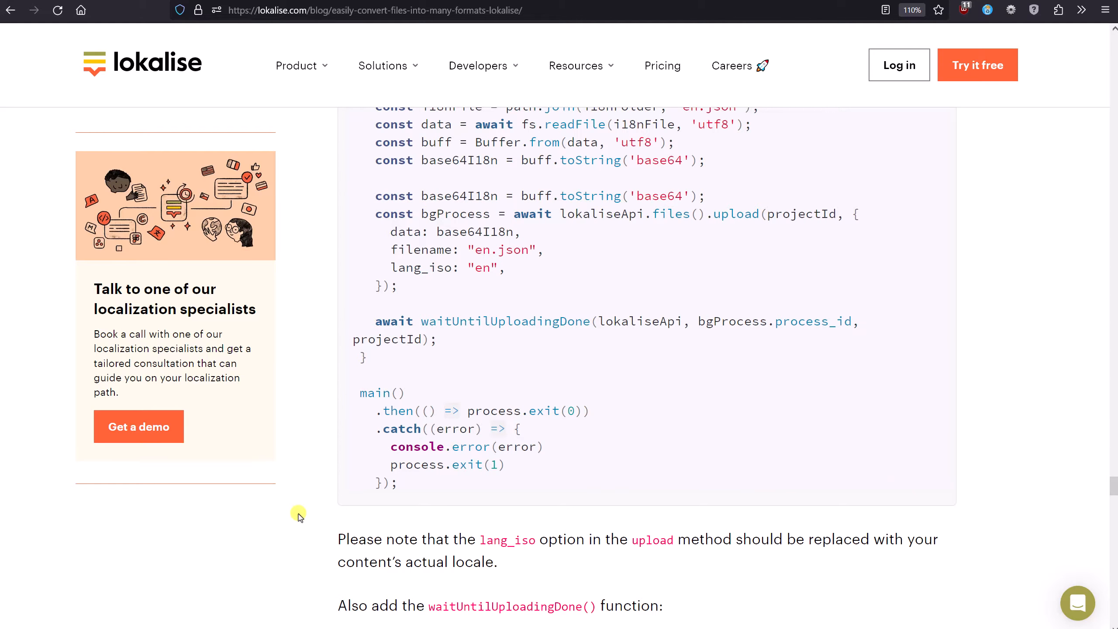
scroll(298, 515, "down", 3)
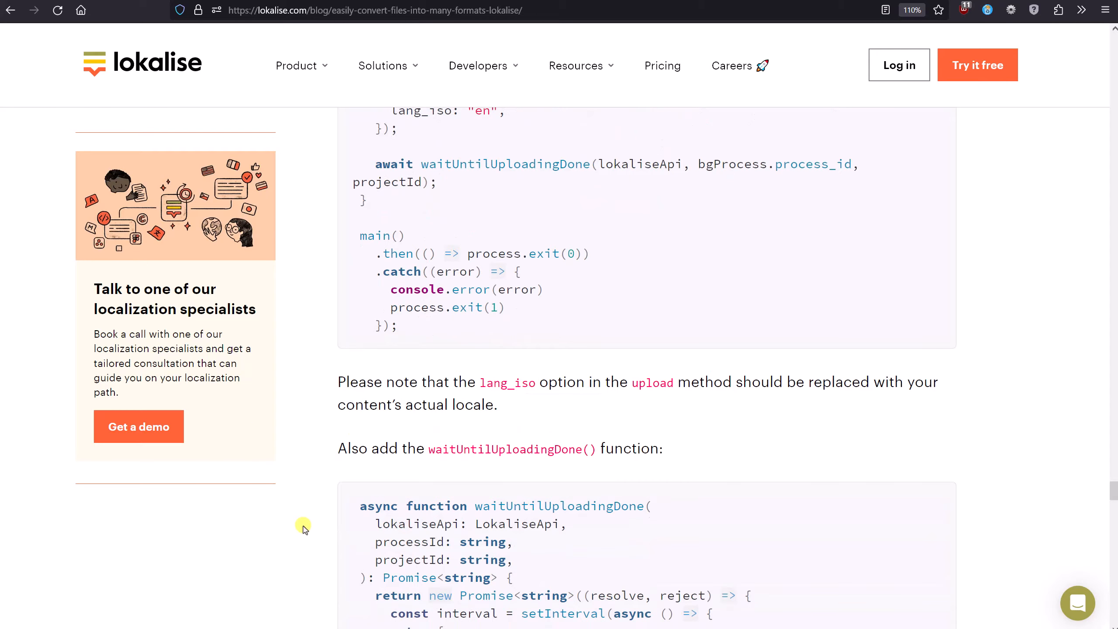
scroll(304, 526, "down", 2)
Open the detailed API tutorial "Lokalise APIv2 in practice" linked in the API section and look over its introduction and contents
scroll(303, 526, "up", 20)
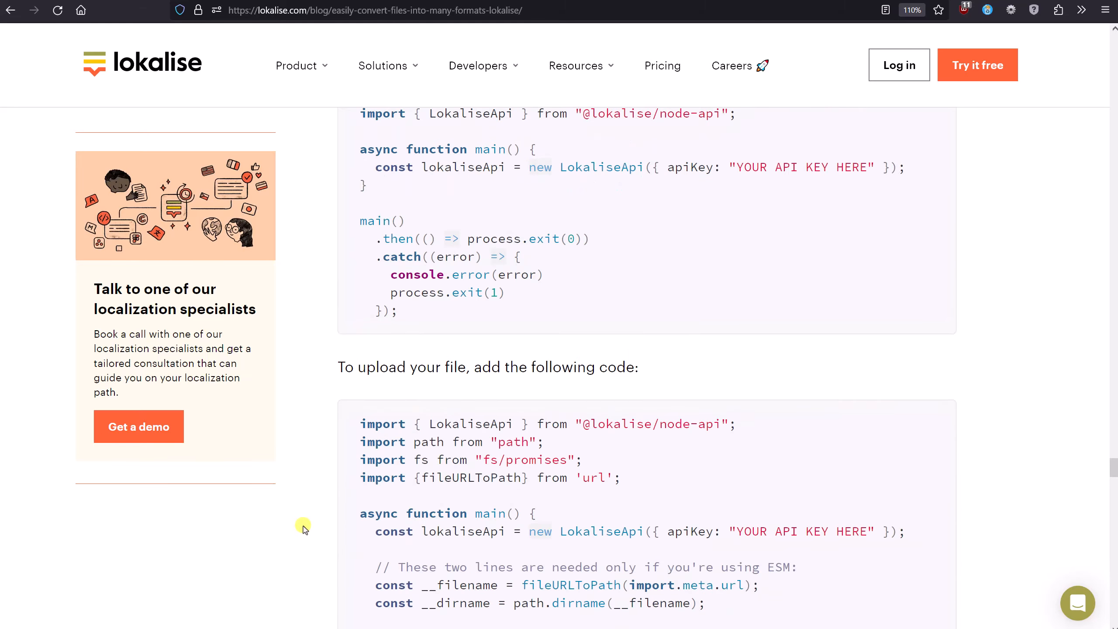
scroll(303, 526, "up", 20)
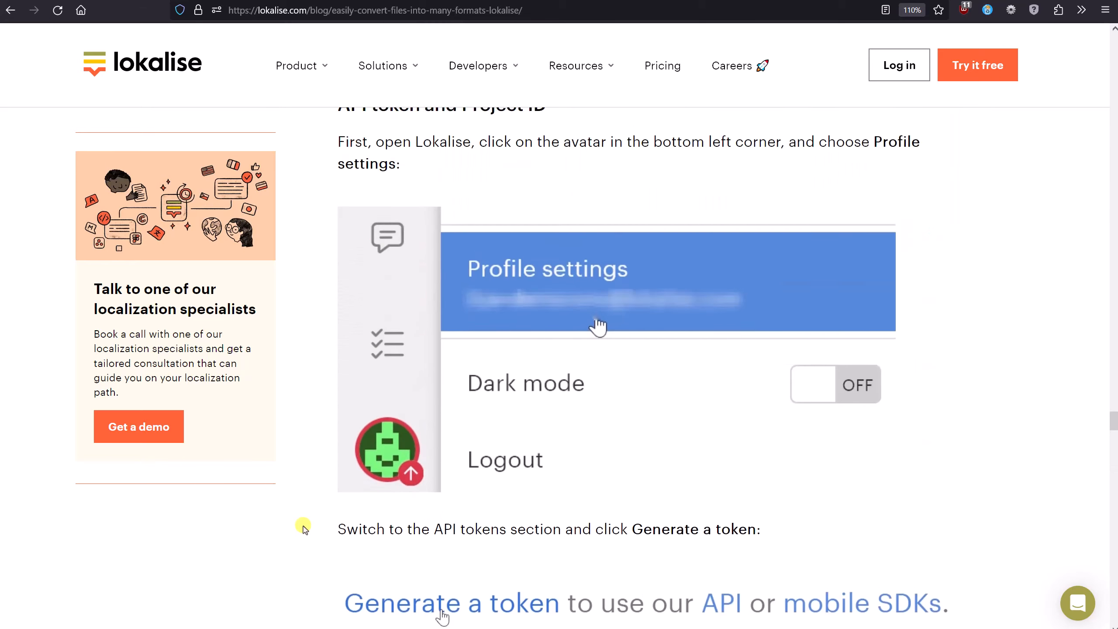
left_click(542, 250)
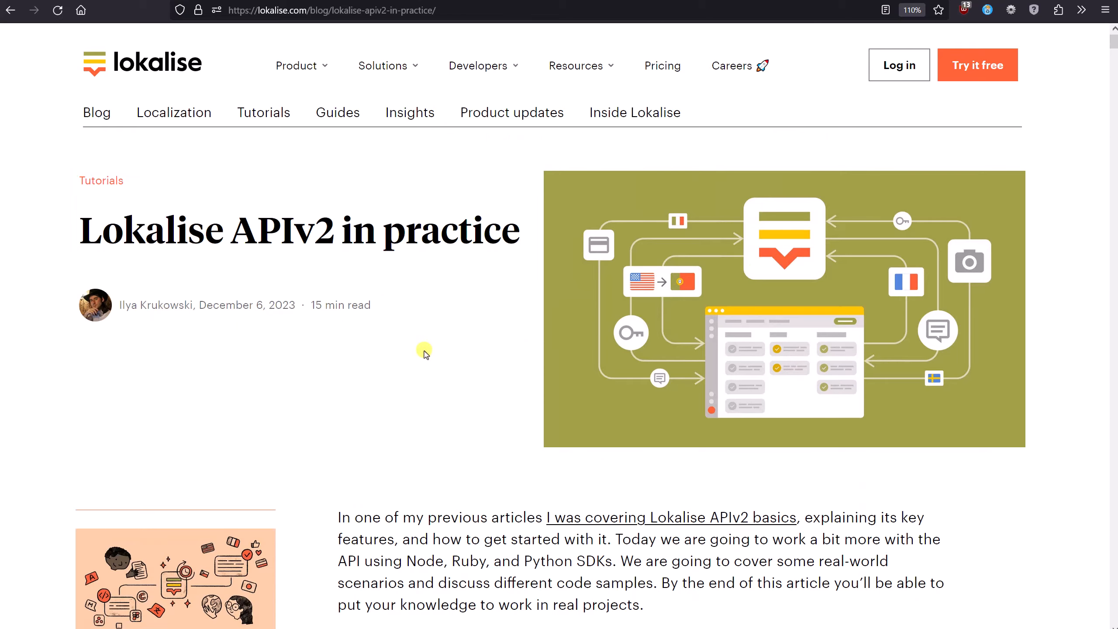
scroll(425, 352, "down", 10)
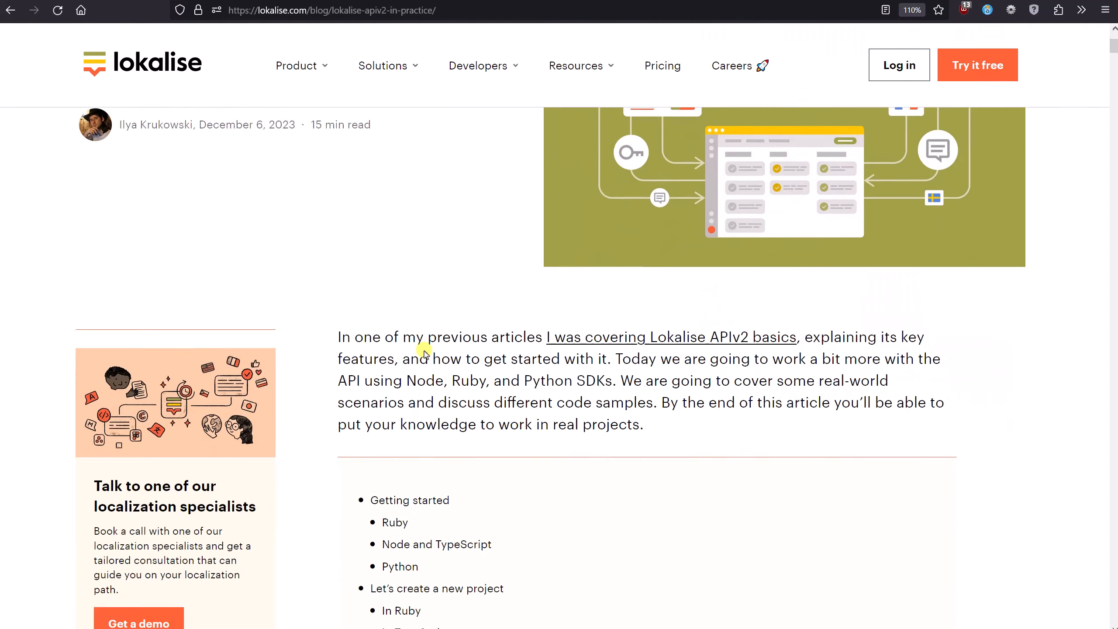